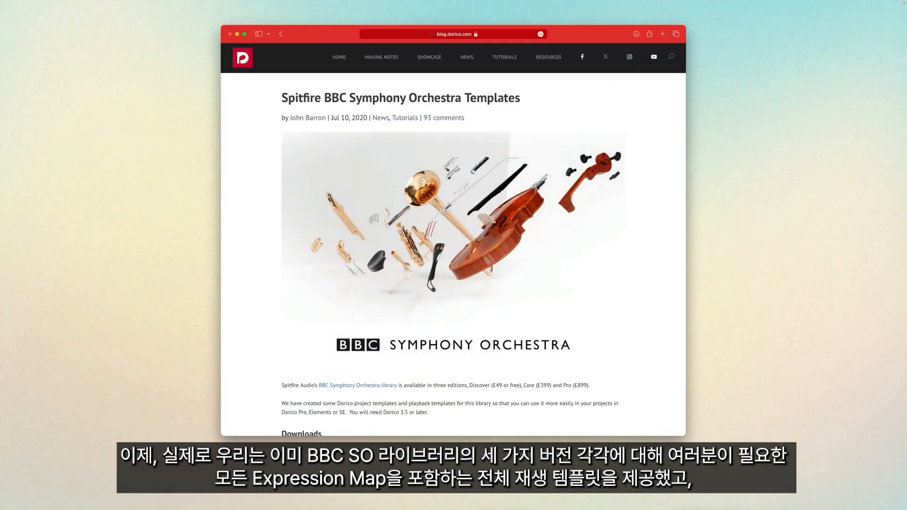
Review the BBC Symphony Orchestra template downloads and change notes on the Dorico blog page
{"action": "scroll", "coordinate": [453, 255], "scroll_direction": "down", "scroll_amount": 5}
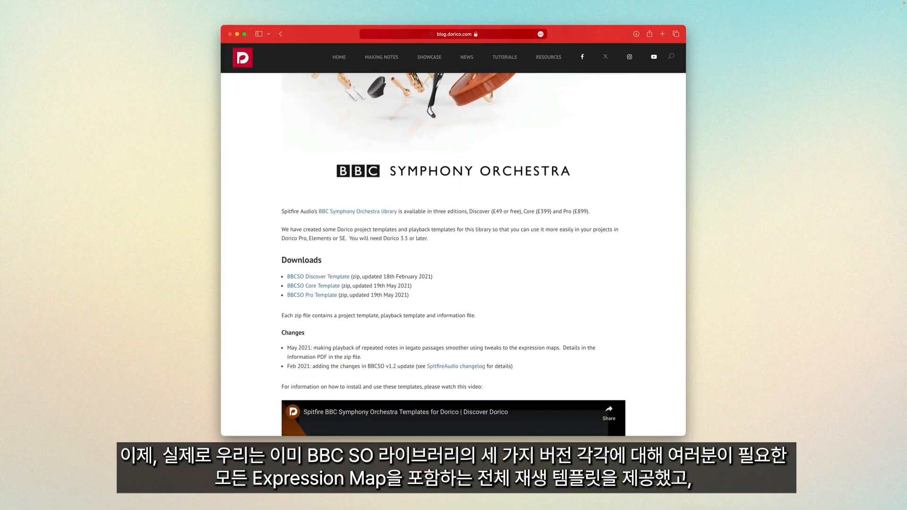
{"action": "scroll", "coordinate": [454, 255], "scroll_direction": "down", "scroll_amount": 6}
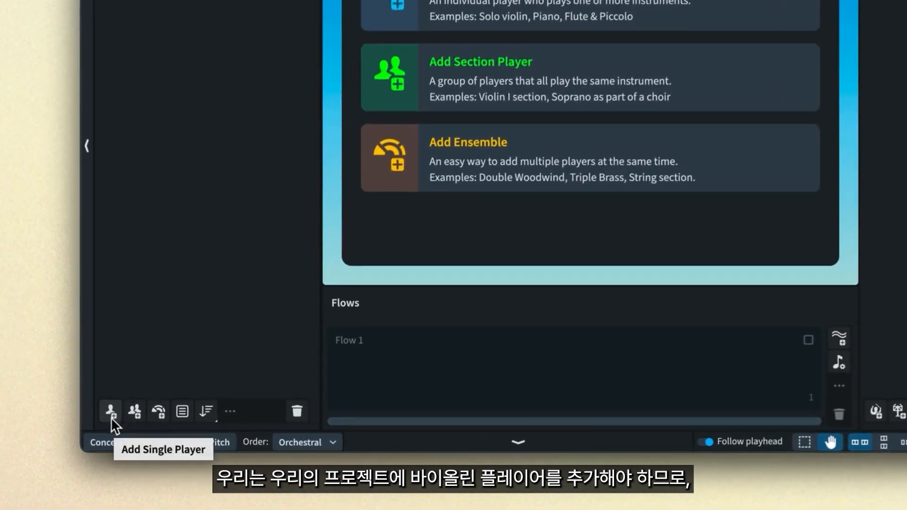
Switch to Dorico and add a section player holding a Violin to the new project
{"action": "left_click", "coordinate": [136, 413]}
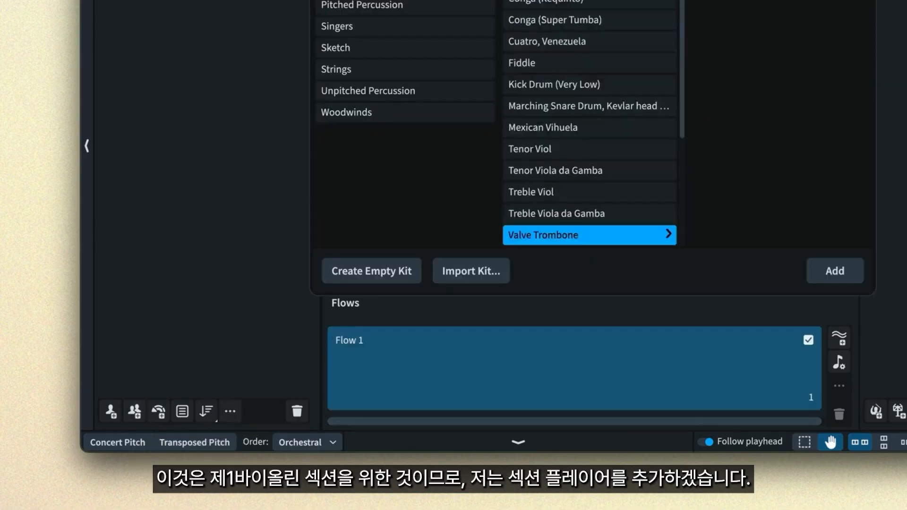
{"action": "type", "text": "in"}
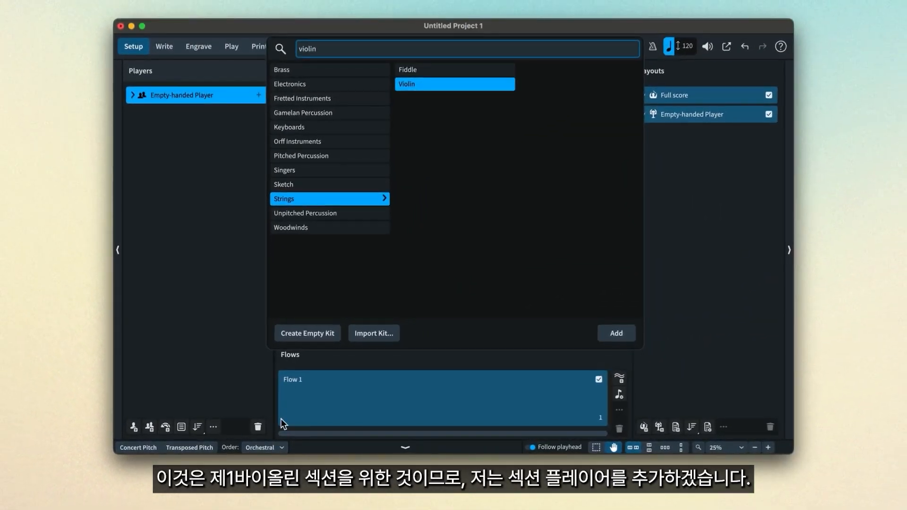
{"action": "left_click", "coordinate": [630, 333]}
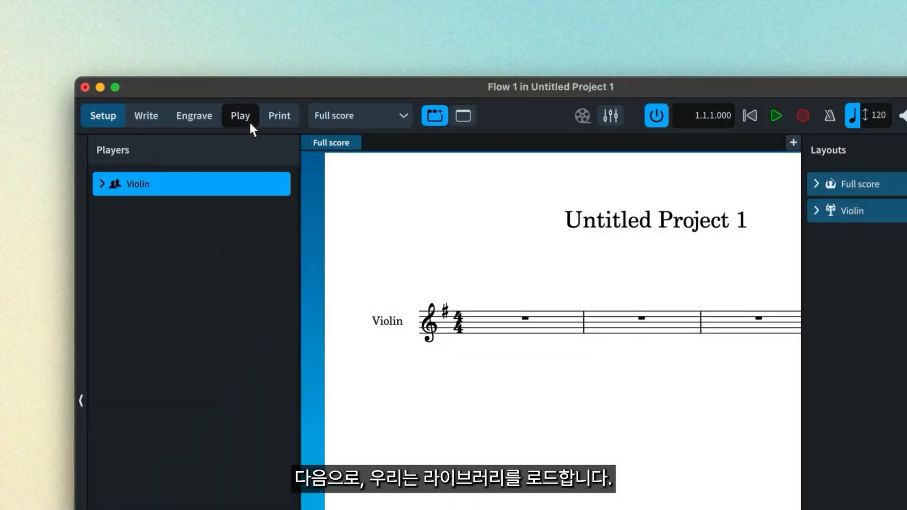
In Play mode, add Spitfire Audio's BBC Symphony Orchestra as a new VST instrument and load its Violins 1 preset
{"action": "left_click", "coordinate": [250, 124]}
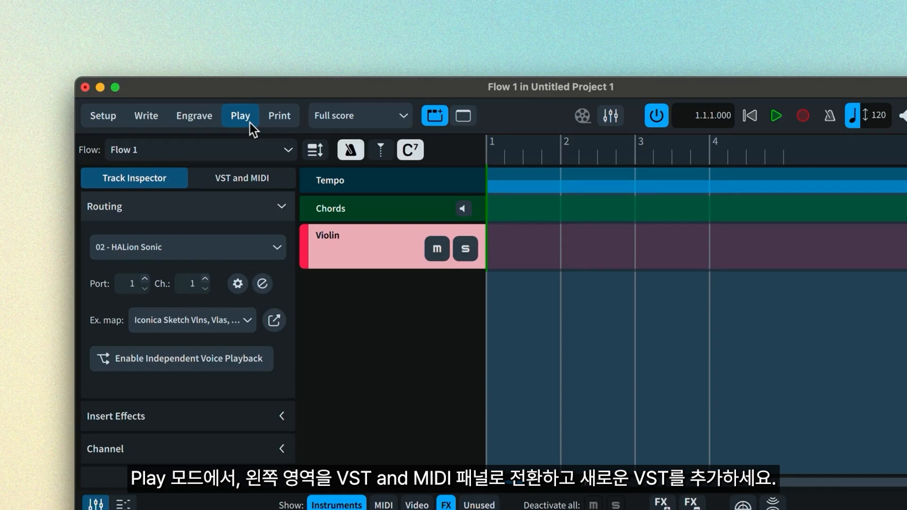
{"action": "left_click", "coordinate": [272, 176]}
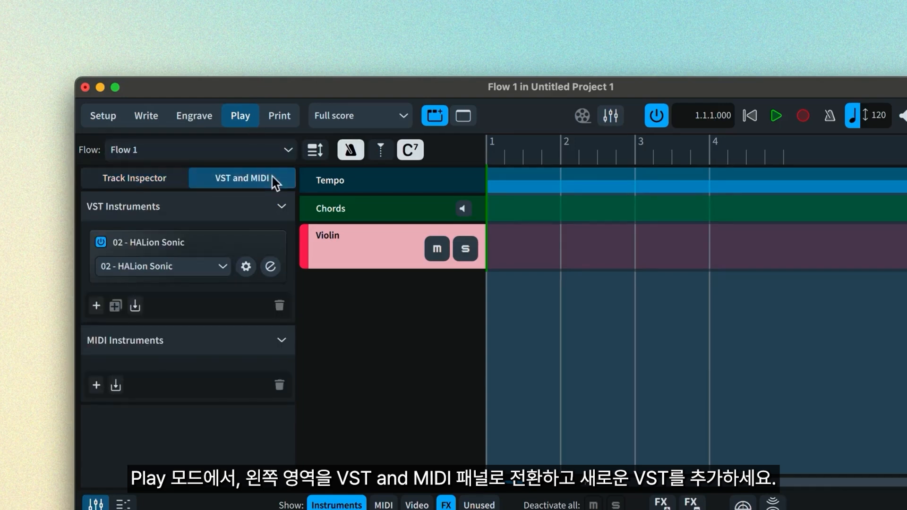
{"action": "left_click", "coordinate": [97, 305]}
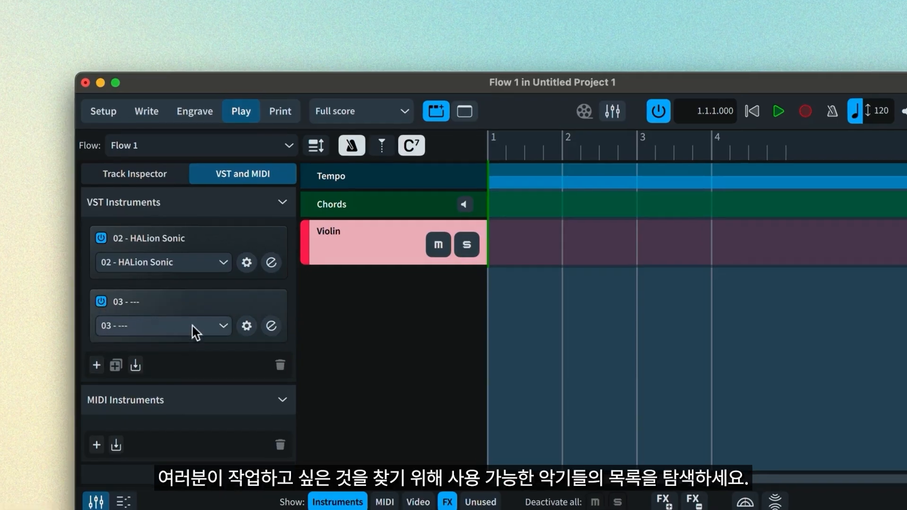
{"action": "left_click", "coordinate": [197, 334]}
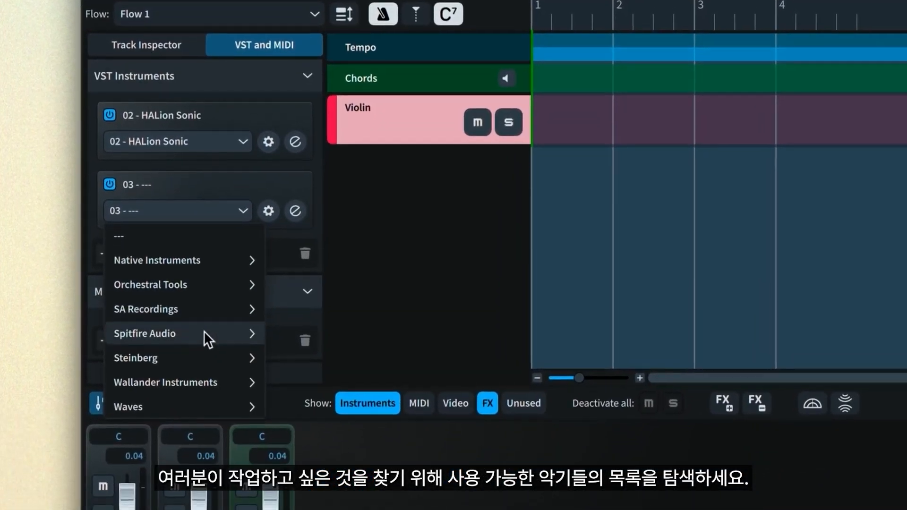
{"action": "left_click", "coordinate": [203, 329]}
{"action": "left_click", "coordinate": [178, 263]}
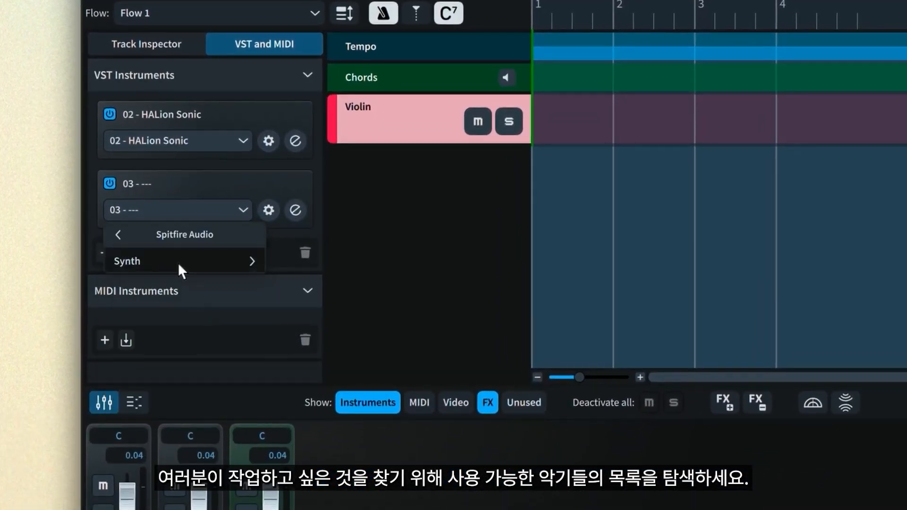
{"action": "left_click", "coordinate": [236, 286]}
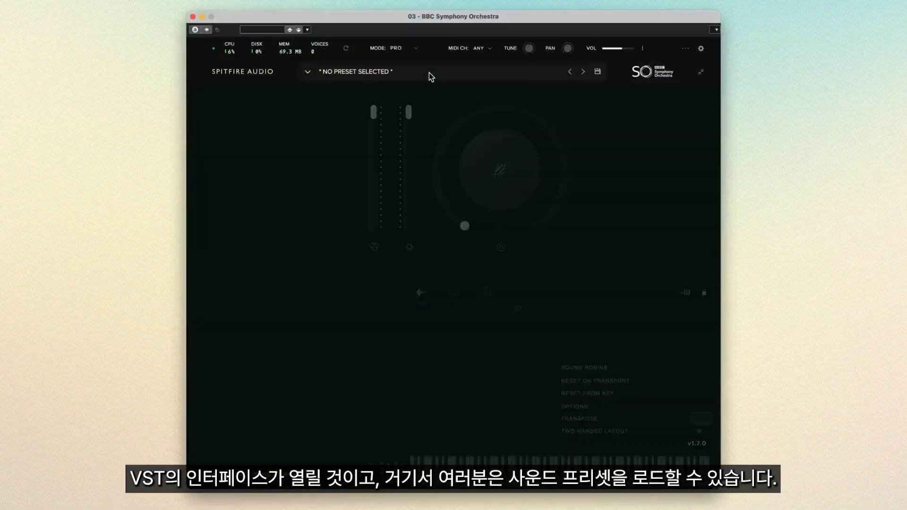
{"action": "left_click", "coordinate": [308, 73]}
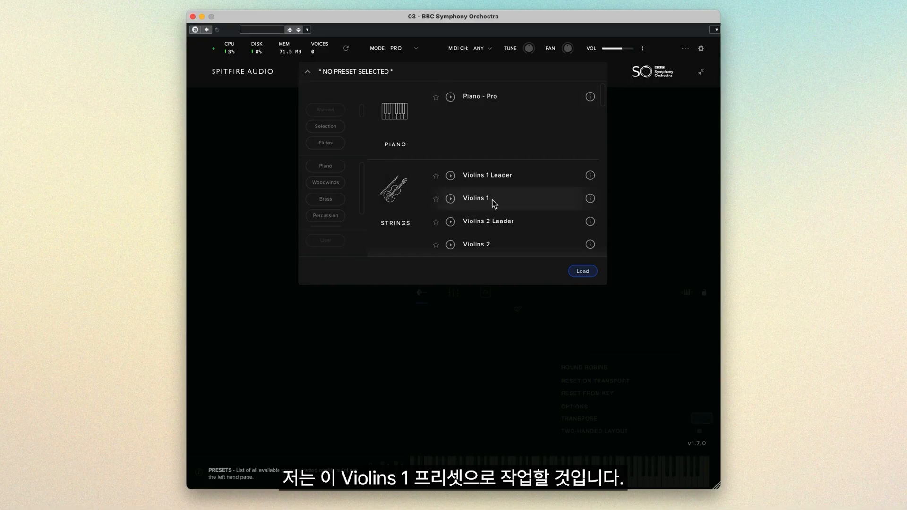
{"action": "double_click", "coordinate": [492, 200]}
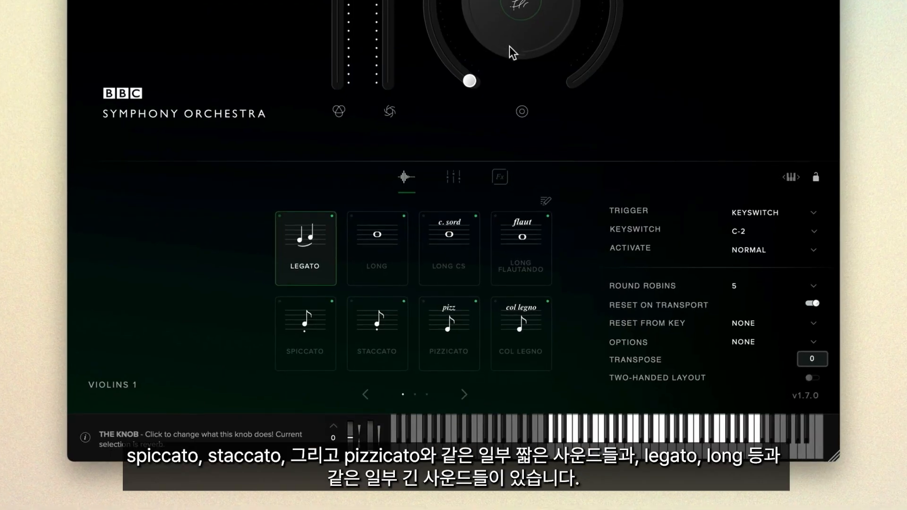
Examine the Spiccato, Staccato, Pizzicato, Legato and Long articulations of the Violins 1 preset
{"action": "left_click", "coordinate": [319, 357]}
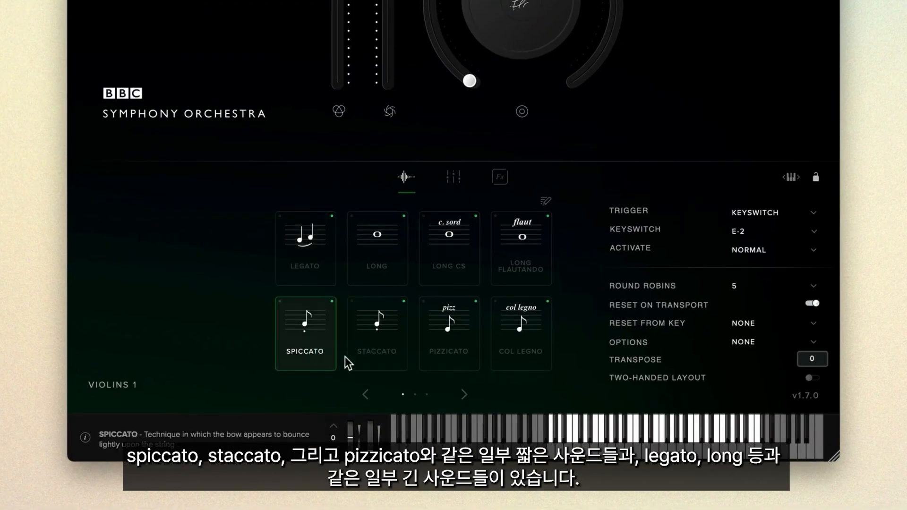
{"action": "left_click", "coordinate": [377, 358]}
{"action": "left_click", "coordinate": [441, 362]}
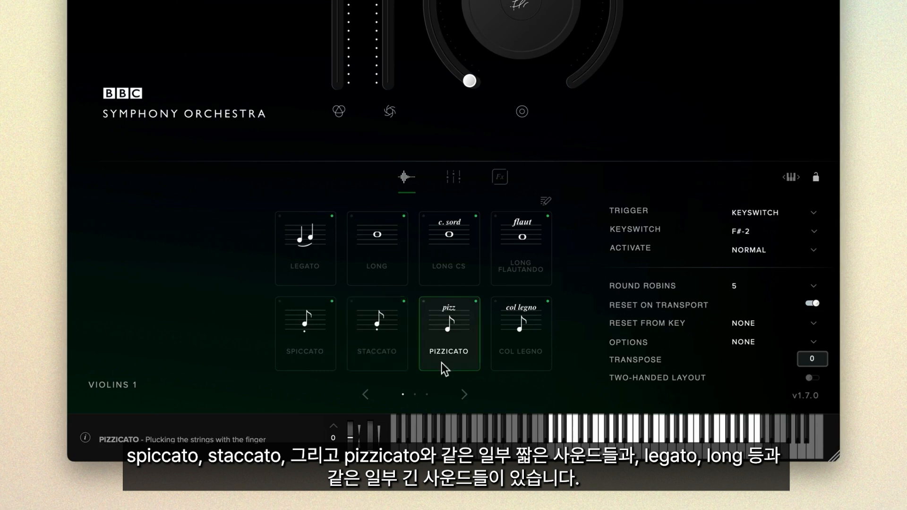
{"action": "left_click", "coordinate": [331, 283]}
{"action": "left_click", "coordinate": [373, 277]}
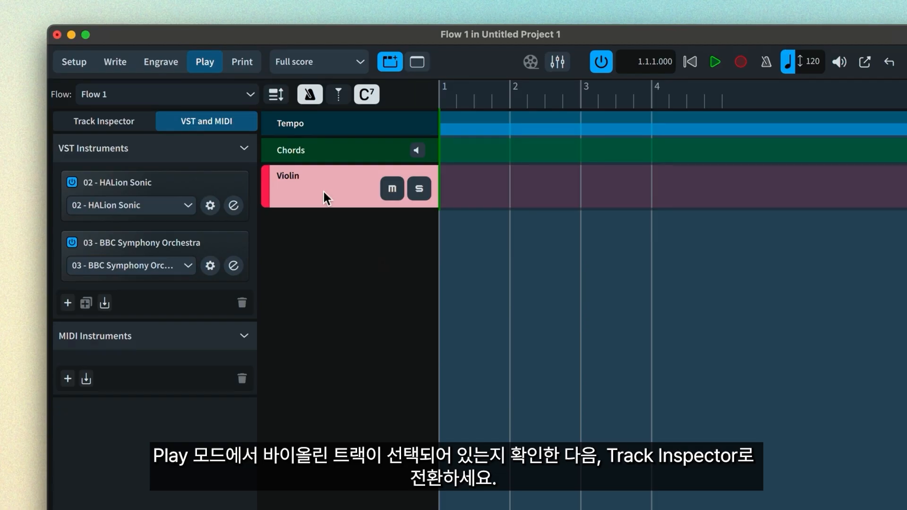
Route the Violin track to the 03 - BBC Symphony Orchestra instance
{"action": "left_click", "coordinate": [139, 121]}
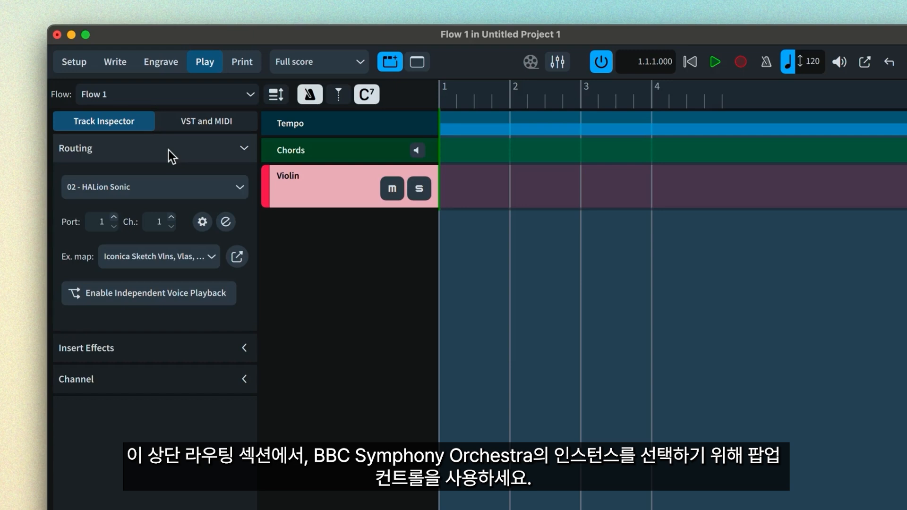
{"action": "left_click", "coordinate": [173, 184]}
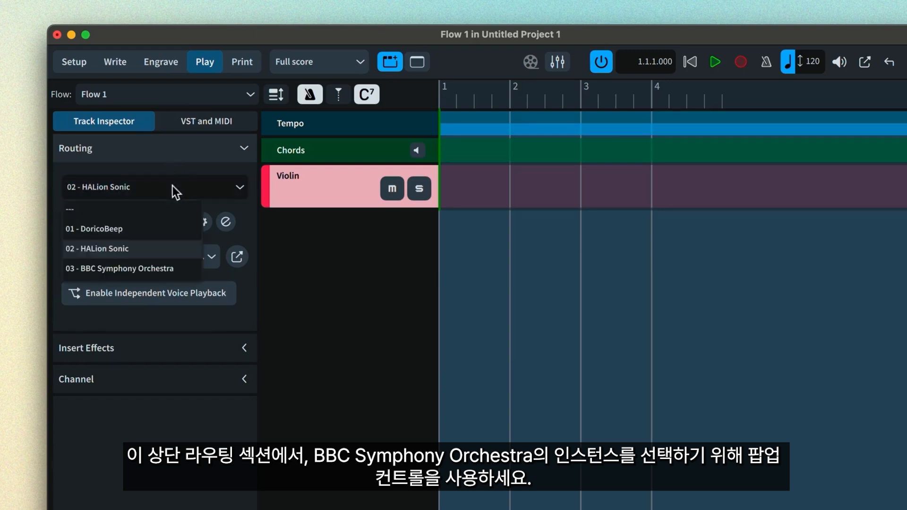
{"action": "left_click", "coordinate": [152, 270]}
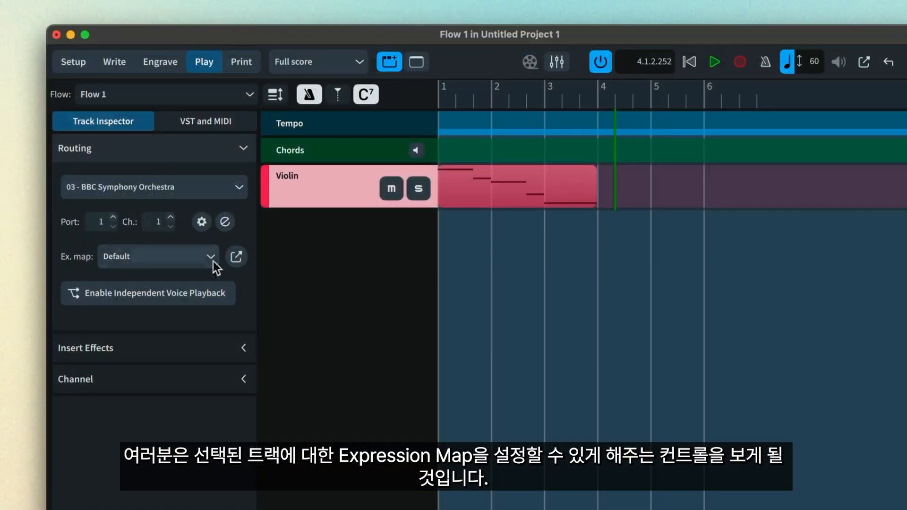
Create a new blank expression map in the Expression Maps library and name it BBC SO Violins
{"action": "left_click", "coordinate": [210, 258]}
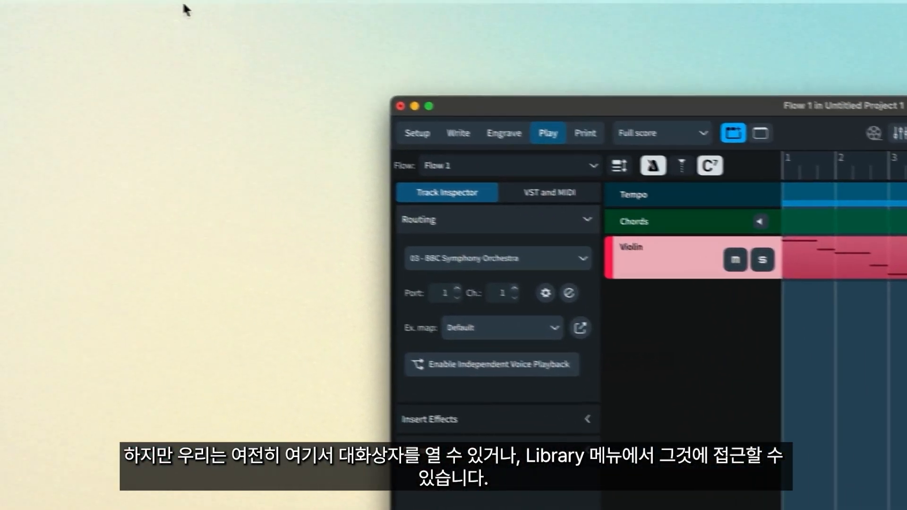
{"action": "left_click", "coordinate": [226, 7]}
{"action": "left_click", "coordinate": [319, 278]}
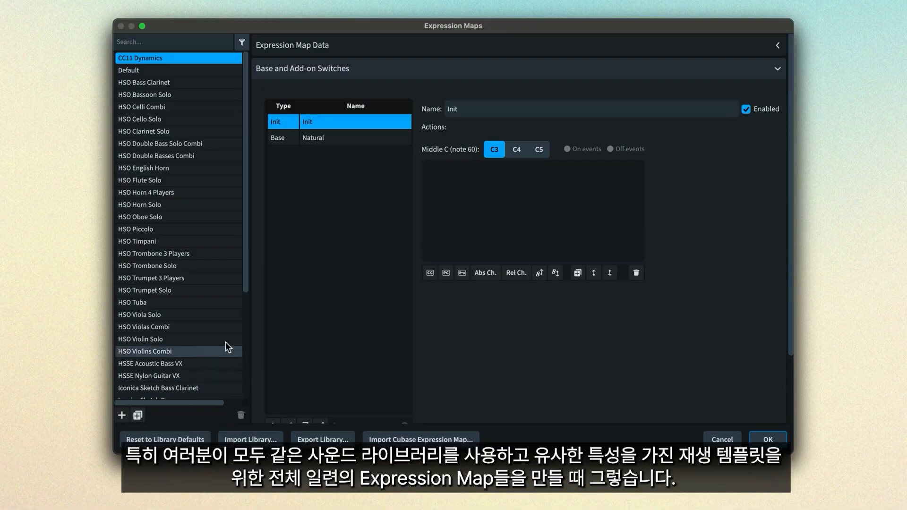
{"action": "left_click_drag", "start_coordinate": [245, 289], "coordinate": [248, 385]}
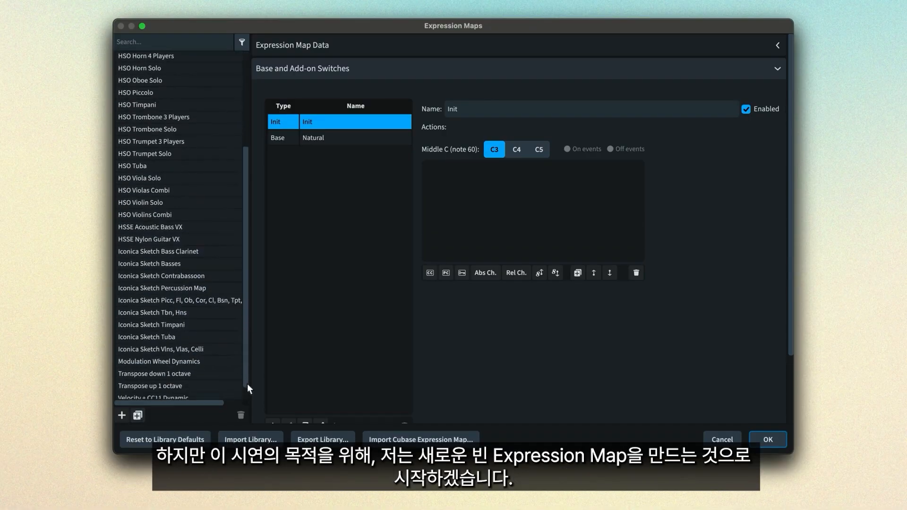
{"action": "left_click", "coordinate": [123, 420]}
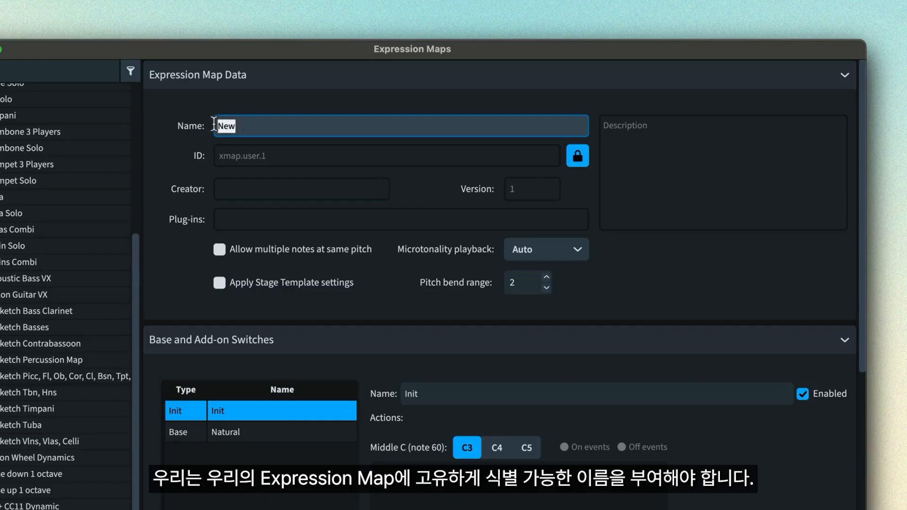
{"action": "type", "text": "BBC SO Violins"}
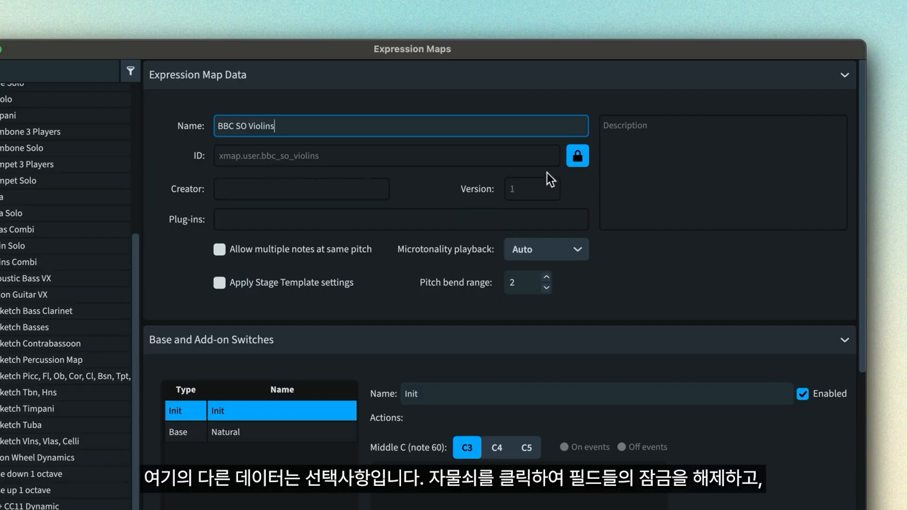
Unlock the data fields of the BBC SO Violins map and enter the creator's full name
{"action": "left_click", "coordinate": [579, 158]}
{"action": "left_click", "coordinate": [377, 187]}
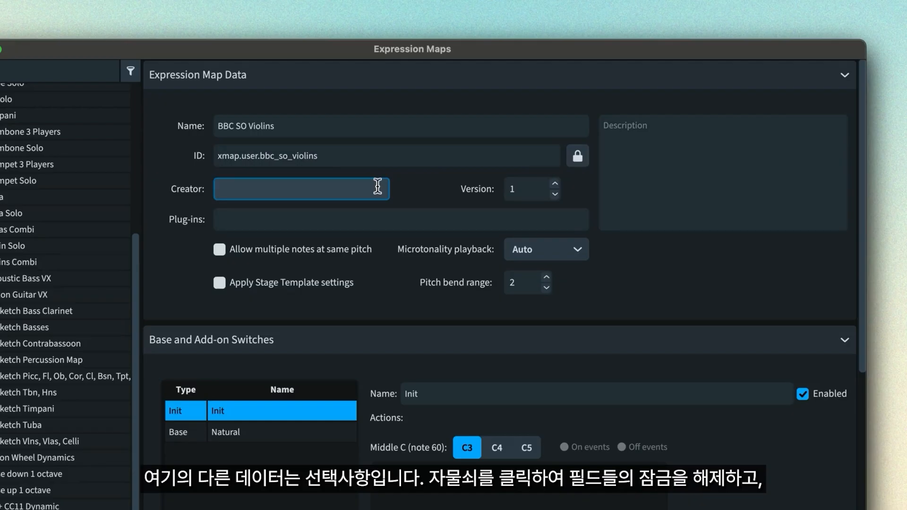
{"action": "type", "text": "Ant"}
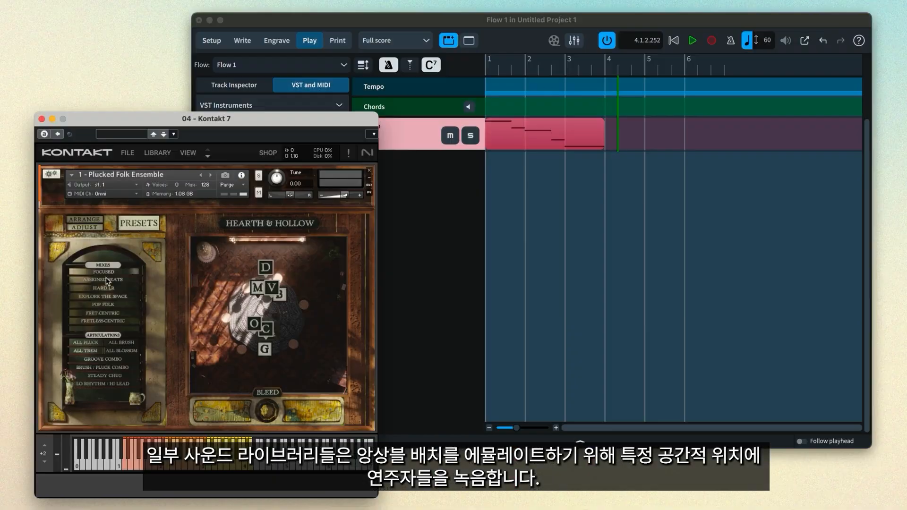
Try the Hard L/R, Explore the Space and Pop Folk mixes of Plucked Folk Ensemble in Kontakt 7
{"action": "left_click", "coordinate": [108, 288]}
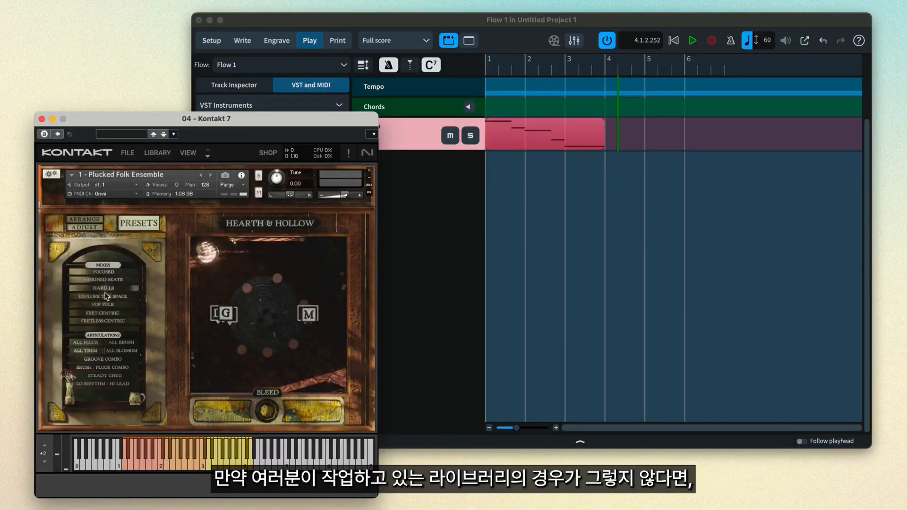
{"action": "left_click", "coordinate": [106, 296]}
{"action": "left_click", "coordinate": [104, 305]}
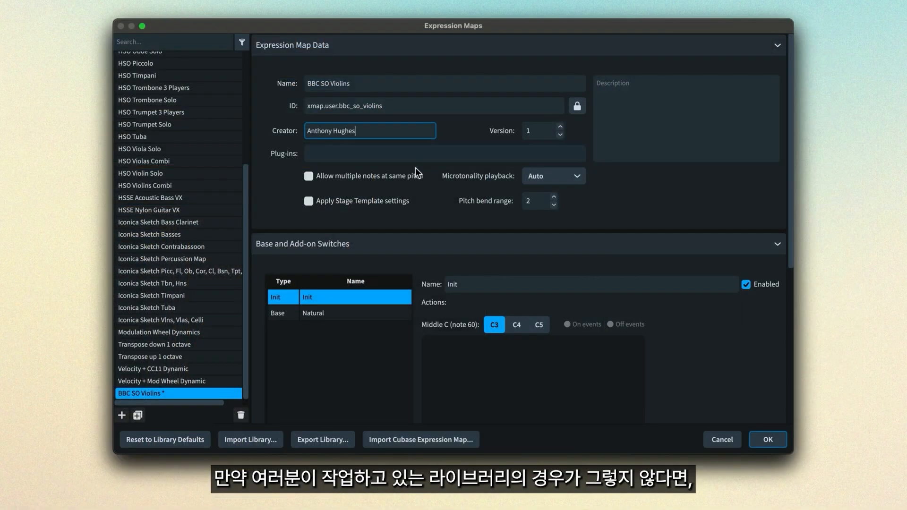
Enable Apply Stage Template settings for the BBC SO Violins map and move Flute 2 closer to Flute 1 on the Live Stage
{"action": "left_click", "coordinate": [325, 203]}
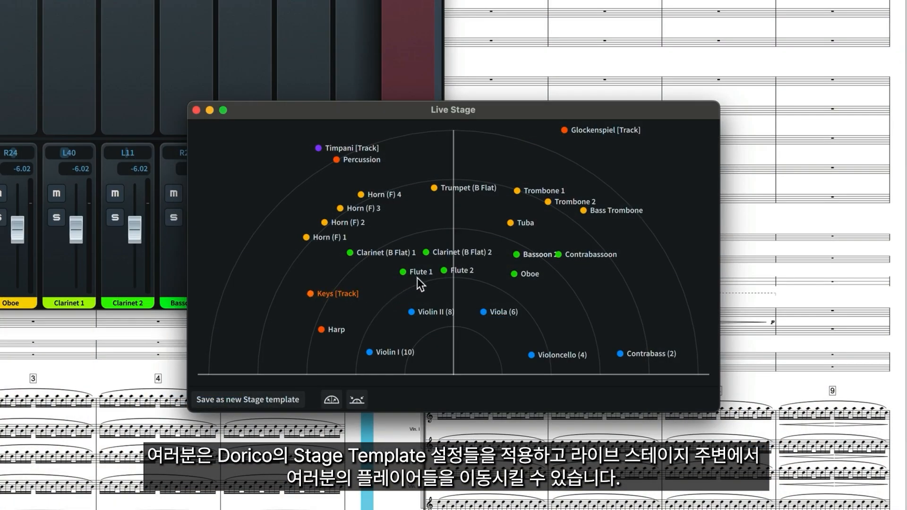
{"action": "left_click", "coordinate": [412, 275]}
{"action": "left_click_drag", "start_coordinate": [452, 270], "coordinate": [430, 273]}
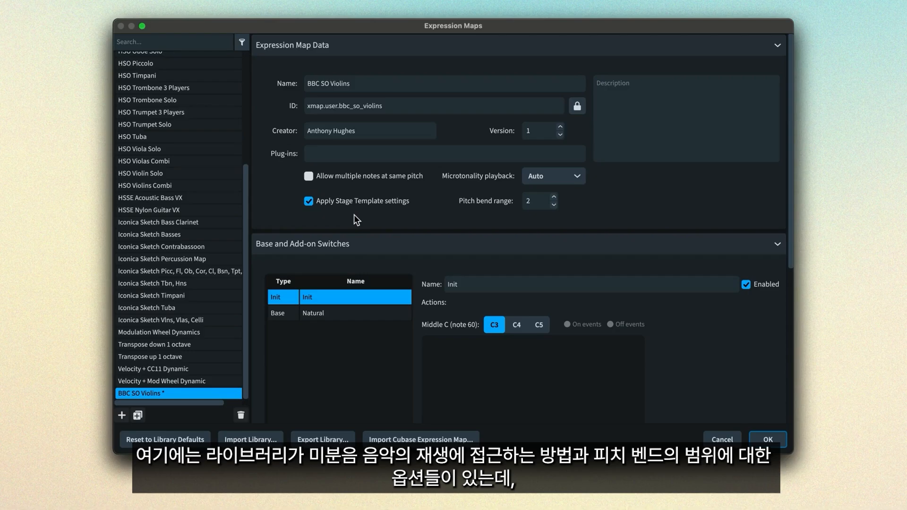
Check the map's microtonality playback and pitch bend range options, keeping Auto and 2, and collapse the Expression Map Data section
{"action": "left_click", "coordinate": [579, 177]}
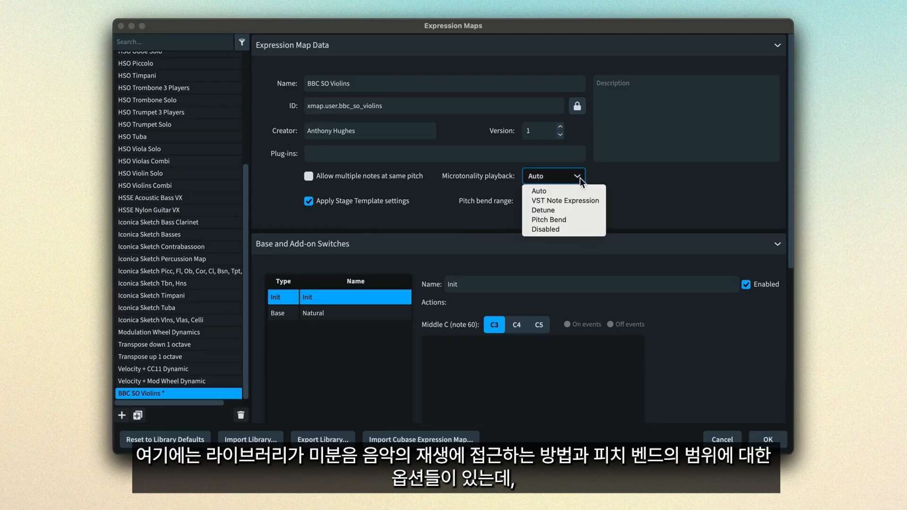
{"action": "left_click", "coordinate": [577, 191]}
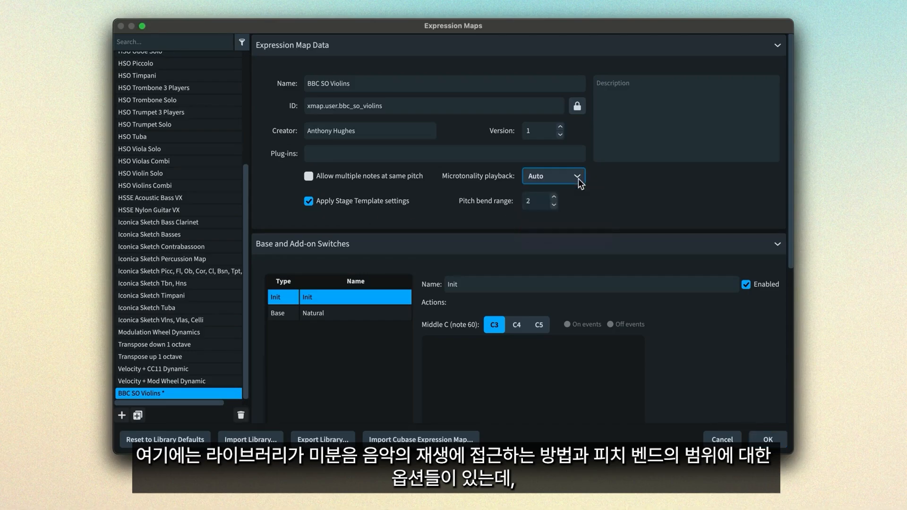
{"action": "left_click", "coordinate": [555, 198]}
{"action": "left_click", "coordinate": [554, 204]}
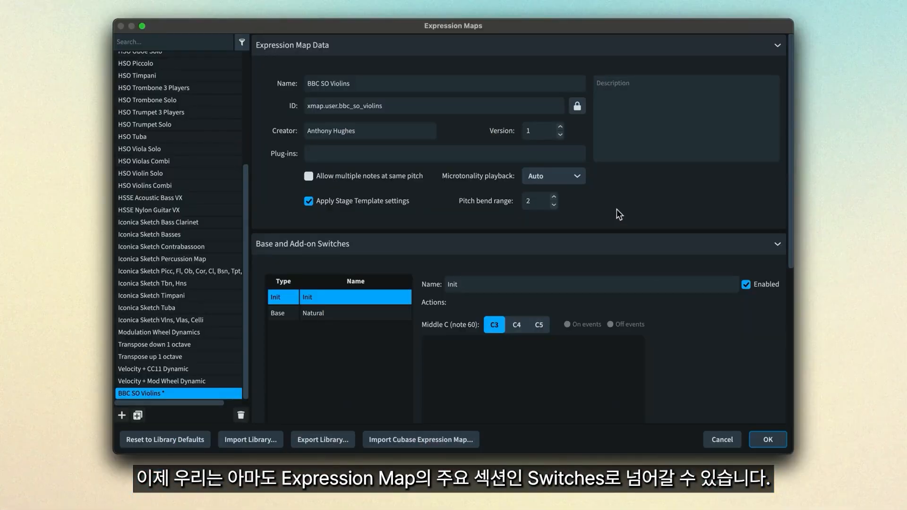
{"action": "left_click", "coordinate": [776, 46]}
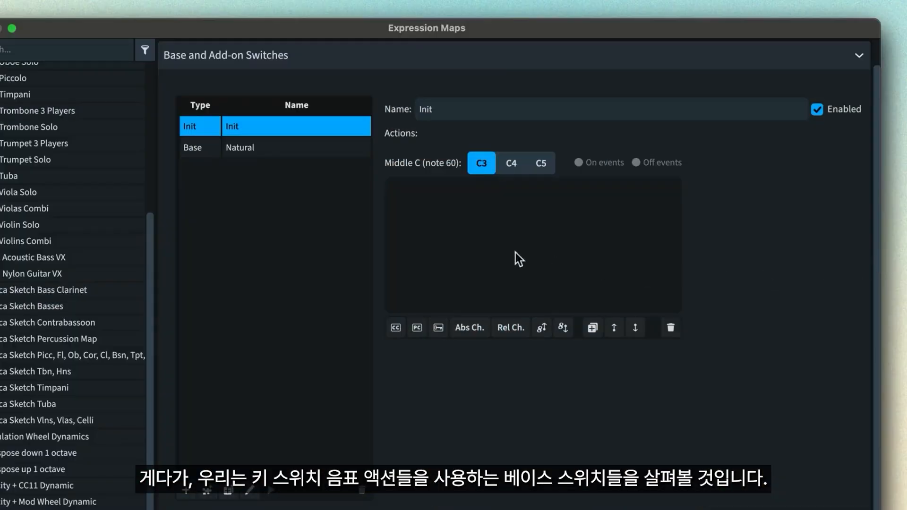
{"action": "left_click", "coordinate": [308, 151]}
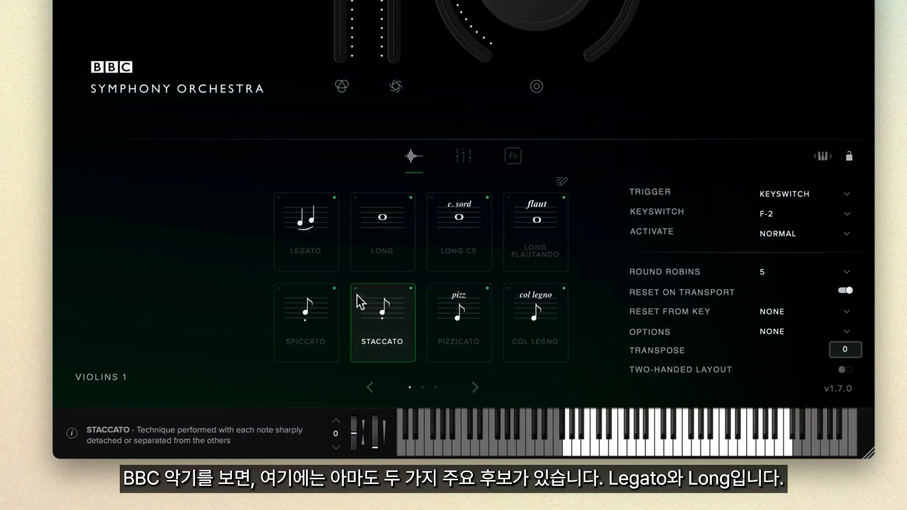
Compare the Long and Legato techniques of Violins 1, settle on Long and check its keyswitch options
{"action": "left_click", "coordinate": [400, 257]}
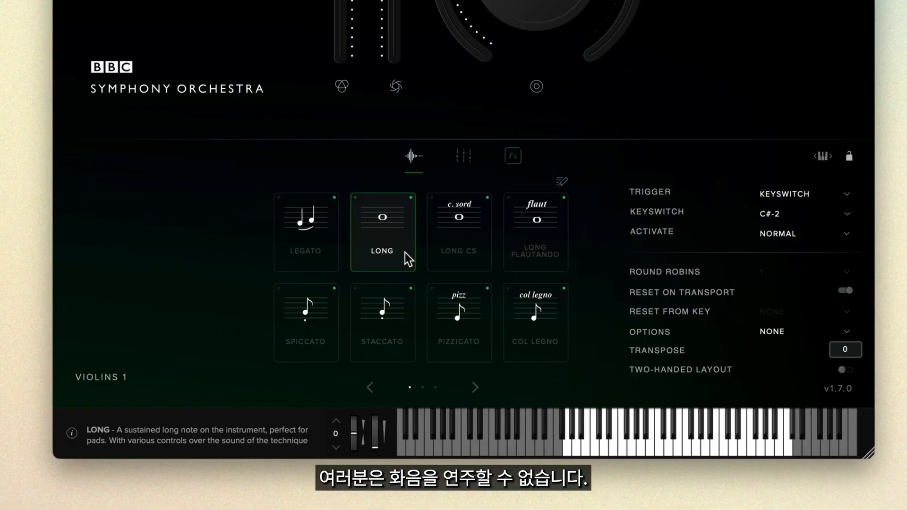
{"action": "left_click", "coordinate": [327, 261]}
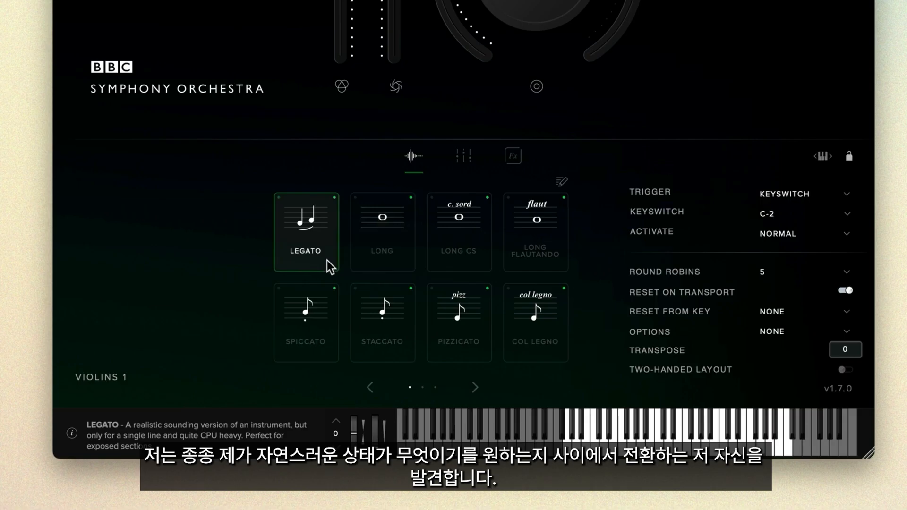
{"action": "left_click", "coordinate": [405, 271]}
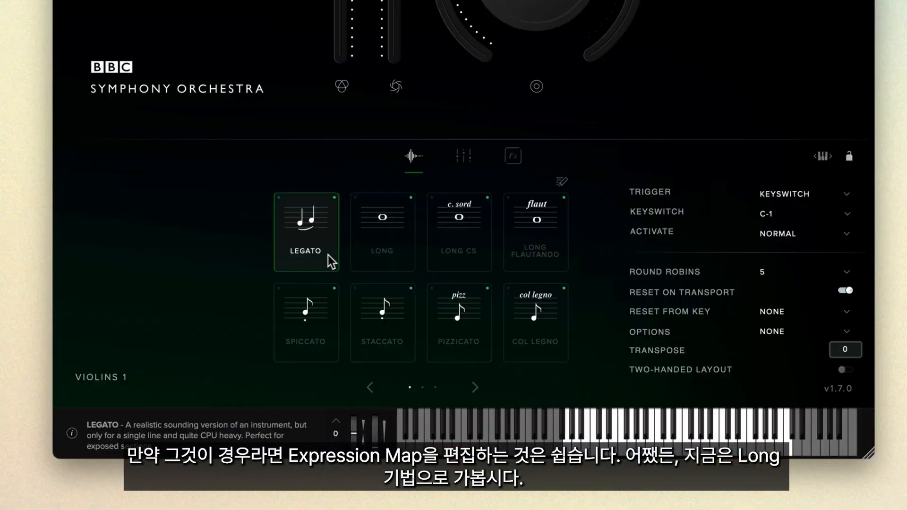
{"action": "left_click", "coordinate": [353, 259]}
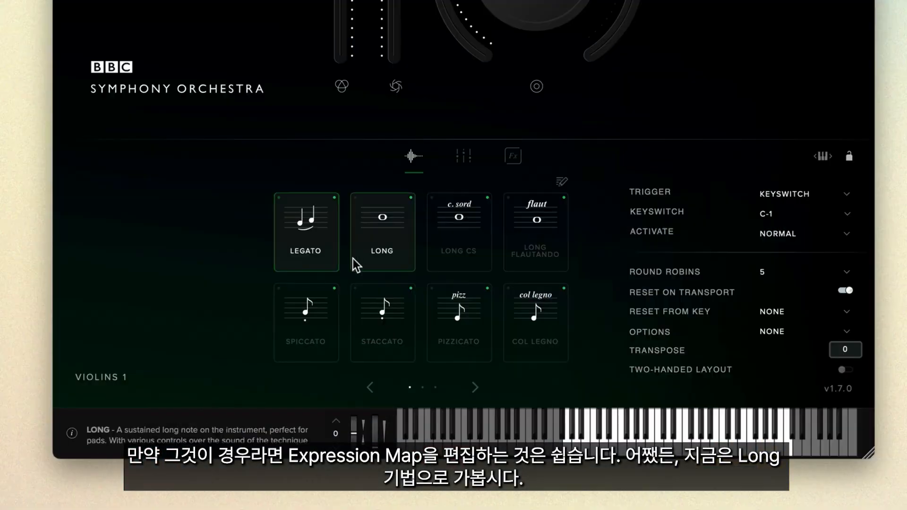
{"action": "left_click", "coordinate": [401, 252]}
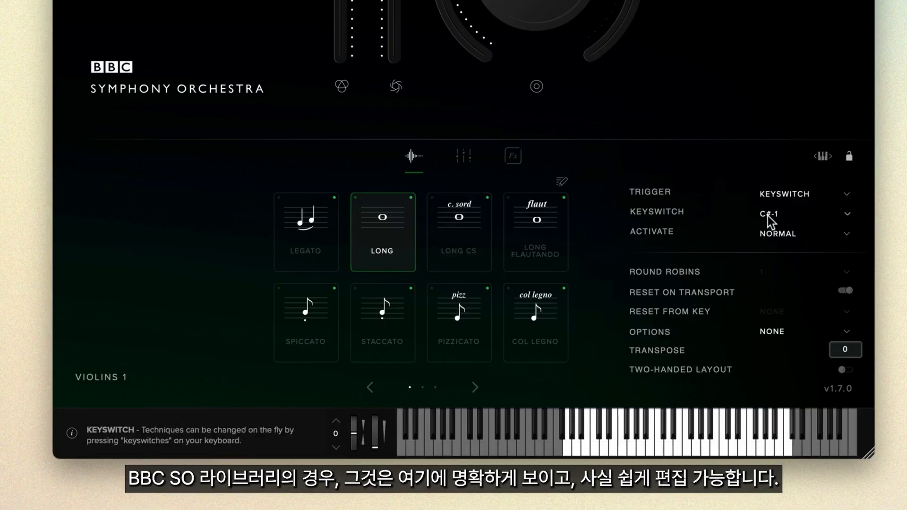
{"action": "left_click", "coordinate": [849, 215]}
{"action": "left_click", "coordinate": [861, 213]}
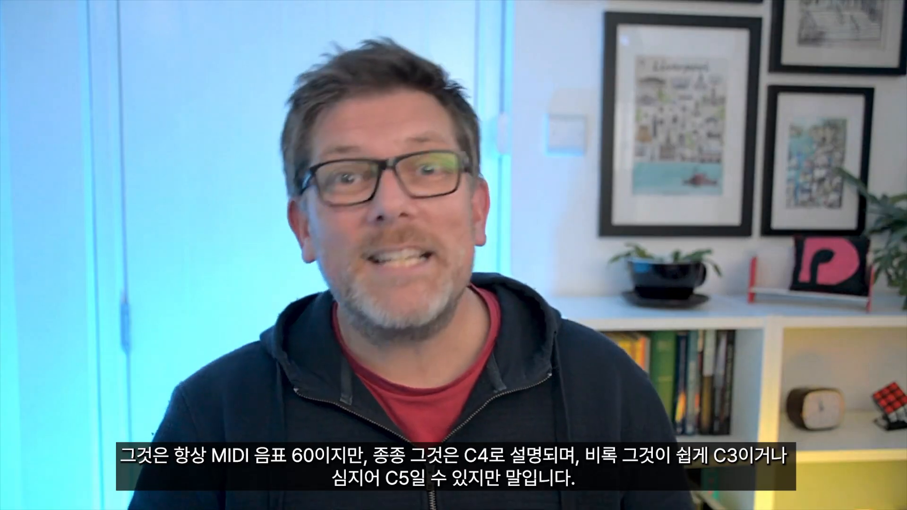
Compare the C3, C4 and C5 keys on Dorico's keyboard and open the BBC Symphony Orchestra settings
{"action": "left_click", "coordinate": [260, 384]}
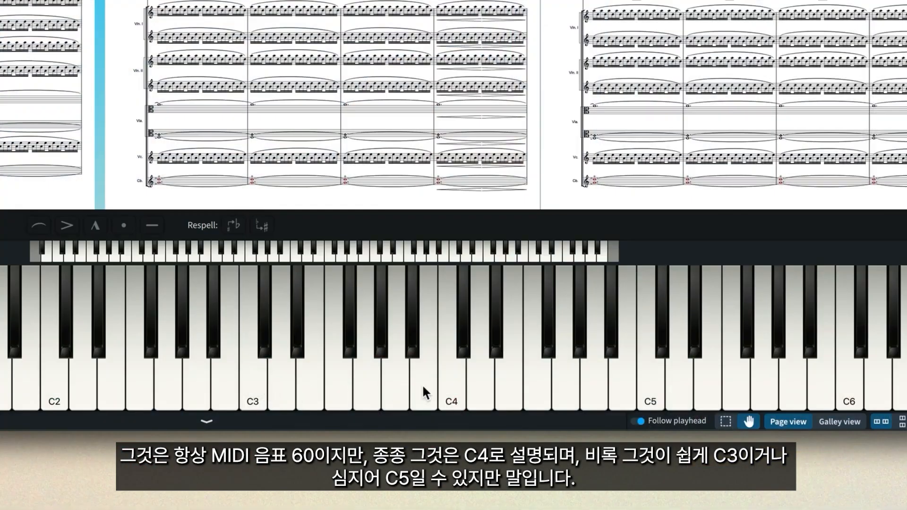
{"action": "left_click", "coordinate": [449, 384]}
{"action": "left_click", "coordinate": [657, 382]}
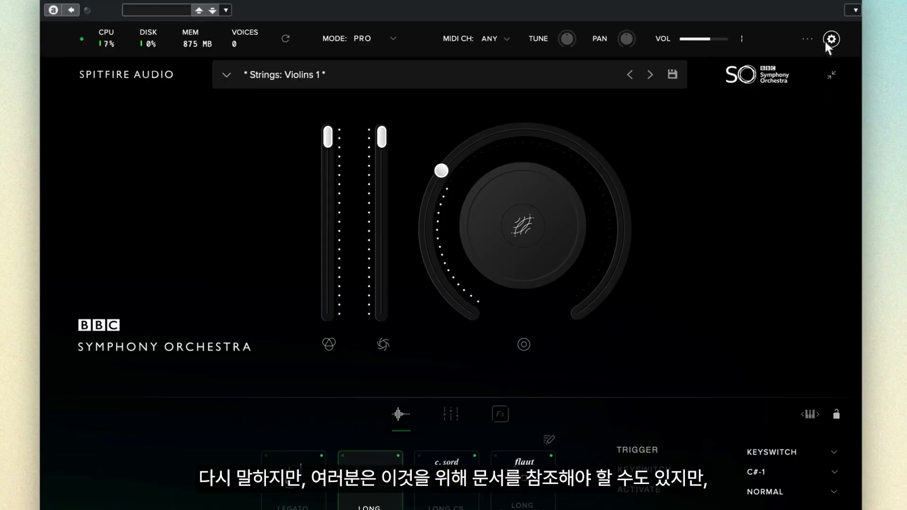
{"action": "left_click", "coordinate": [831, 39]}
{"action": "left_click", "coordinate": [241, 265]}
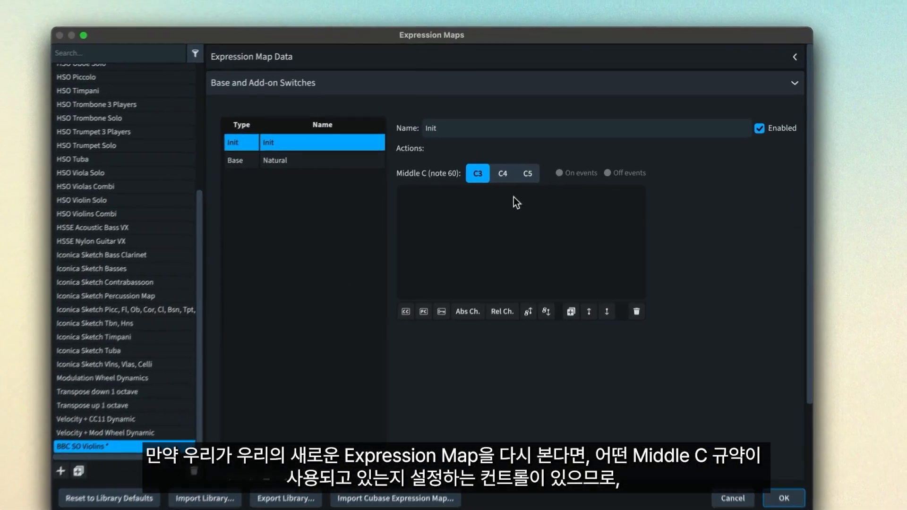
Set Middle C (note 60) to C4 for the expression map and in Dorico's General preferences
{"action": "left_click", "coordinate": [490, 202]}
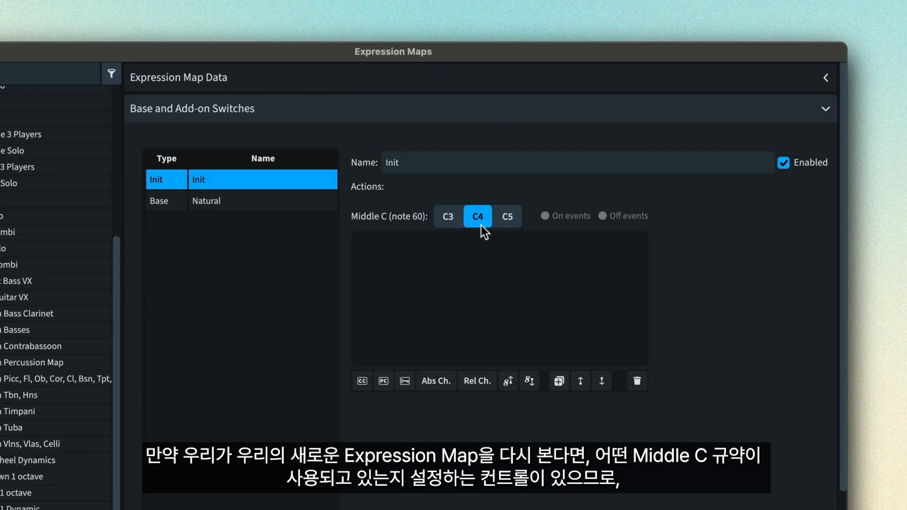
{"action": "left_click", "coordinate": [509, 222]}
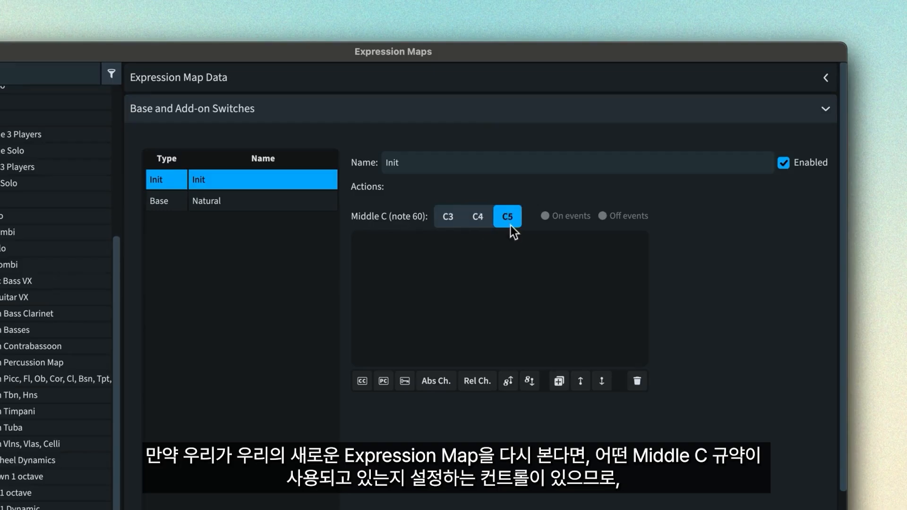
{"action": "left_click", "coordinate": [481, 225]}
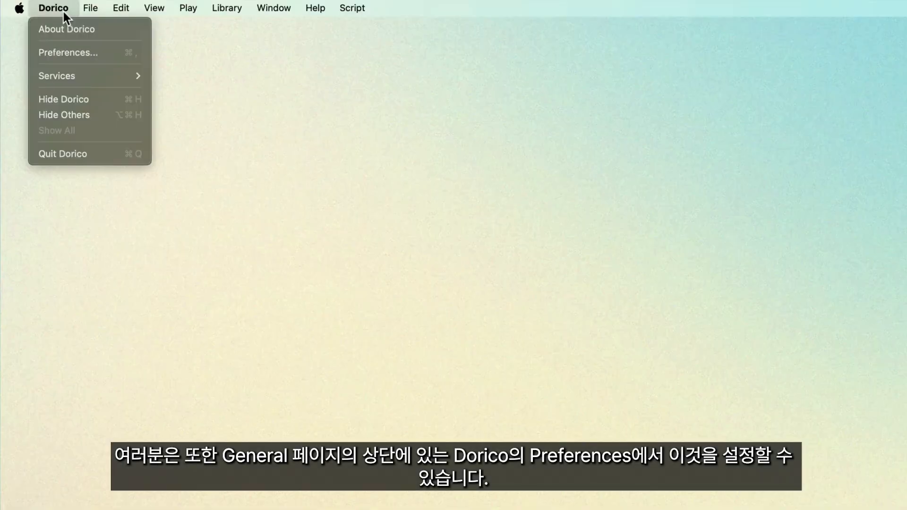
{"action": "left_click", "coordinate": [106, 53]}
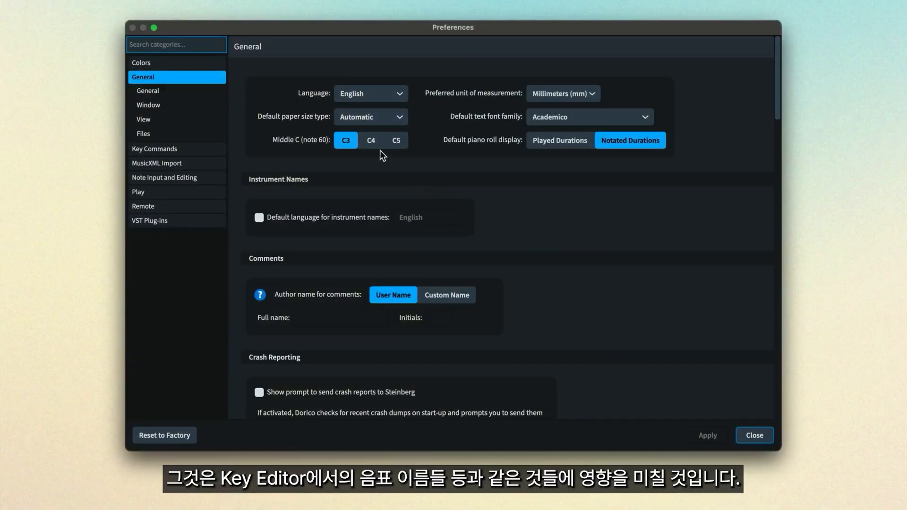
{"action": "left_click", "coordinate": [379, 146]}
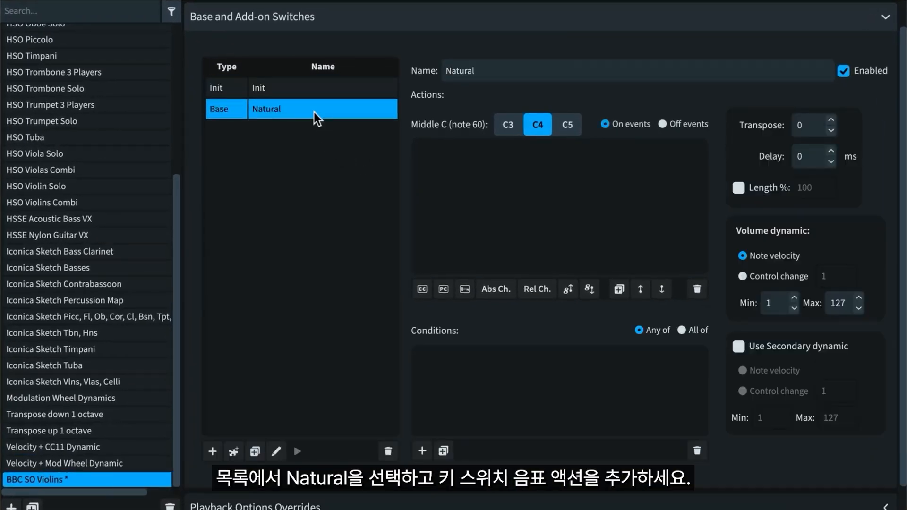
Add a key switch action on C#-1 to the Natural base switch and save the BBC SO Violins map
{"action": "left_click", "coordinate": [467, 292]}
{"action": "double_click", "coordinate": [528, 152]}
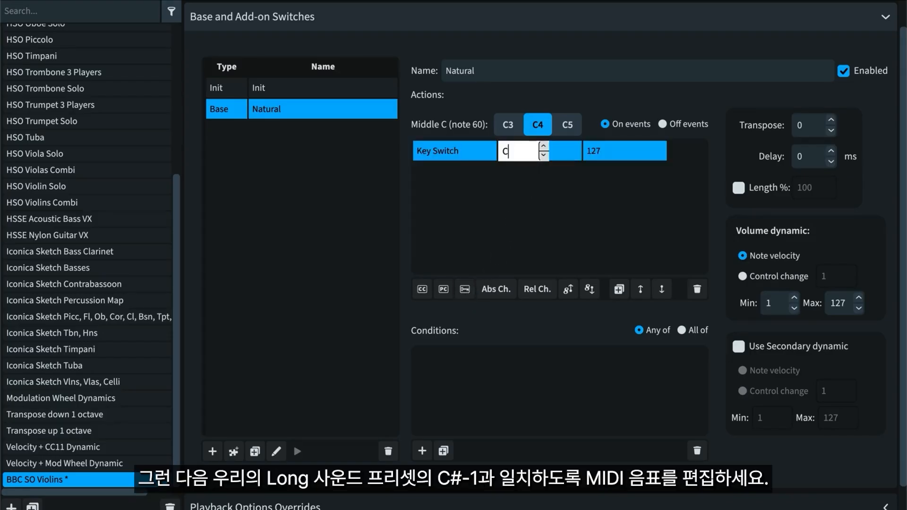
{"action": "key", "text": "Return"}
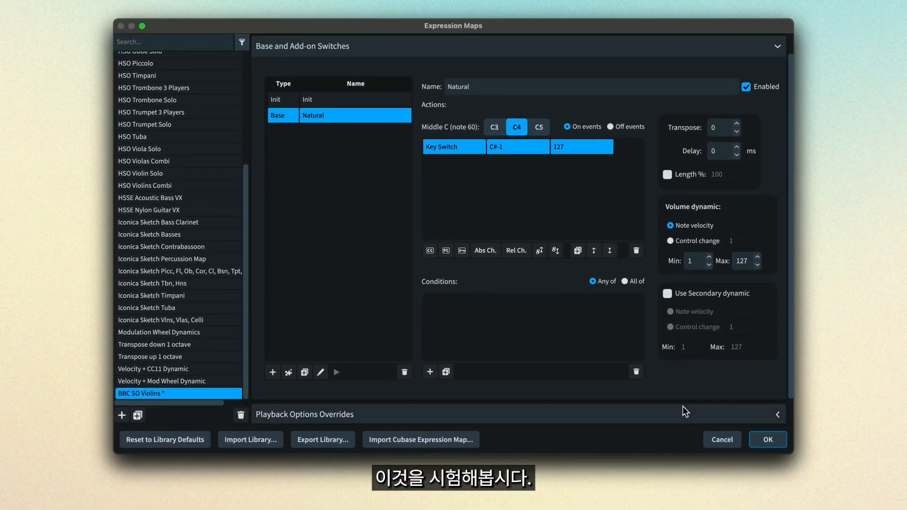
{"action": "left_click", "coordinate": [768, 439]}
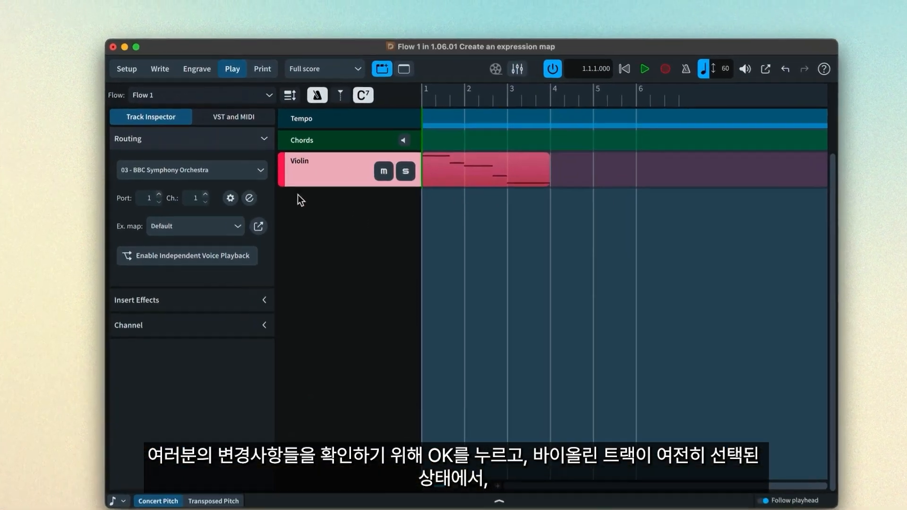
Assign the BBC SO Violins expression map to the Violin track
{"action": "left_click", "coordinate": [238, 253]}
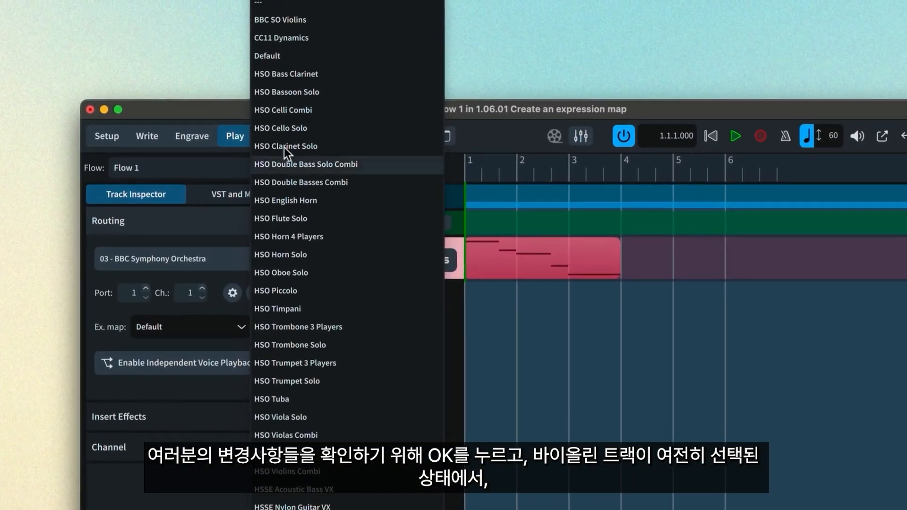
{"action": "left_click", "coordinate": [321, 25]}
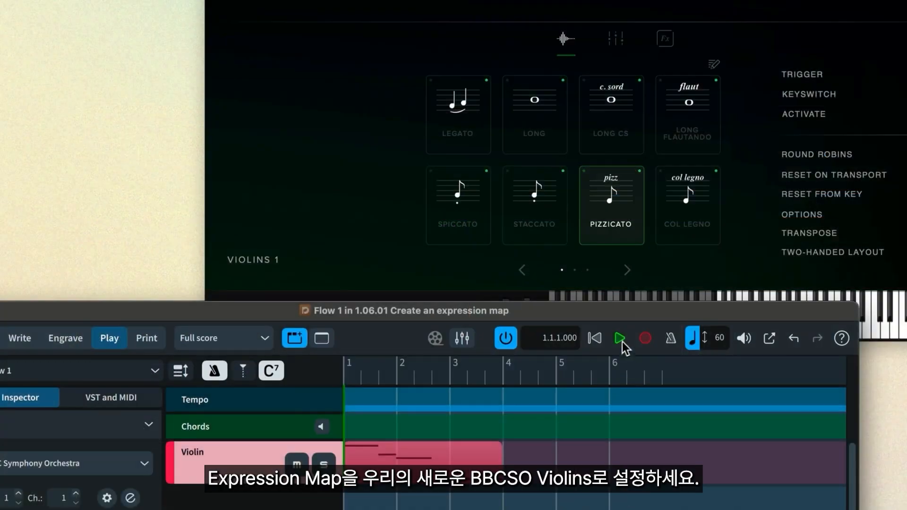
Test the Natural key switch by activating Spiccato in the library and selecting the dotted half note on the violin staff
{"action": "left_click", "coordinate": [620, 339]}
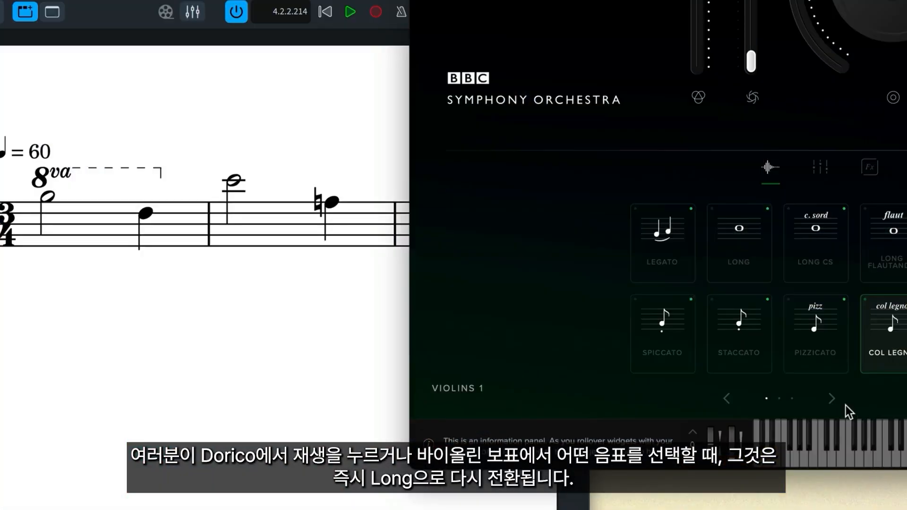
{"action": "left_click", "coordinate": [677, 354]}
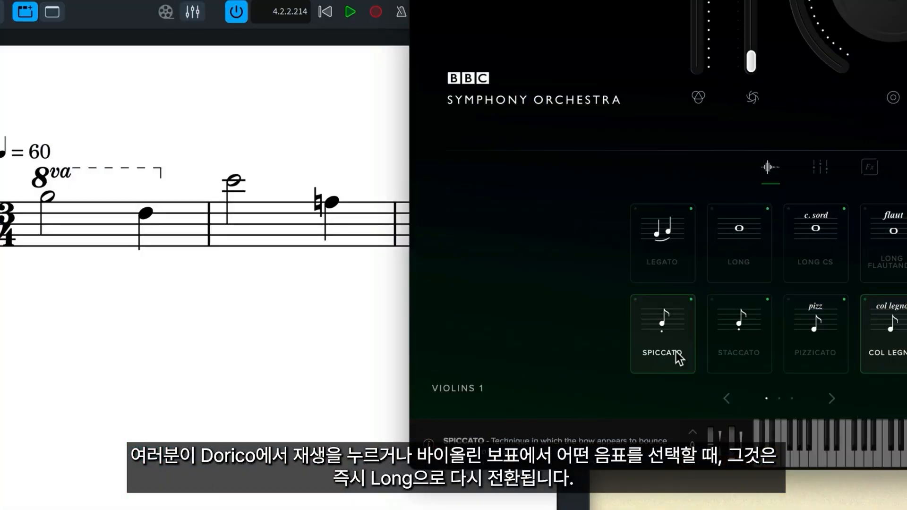
{"action": "left_click", "coordinate": [357, 286]}
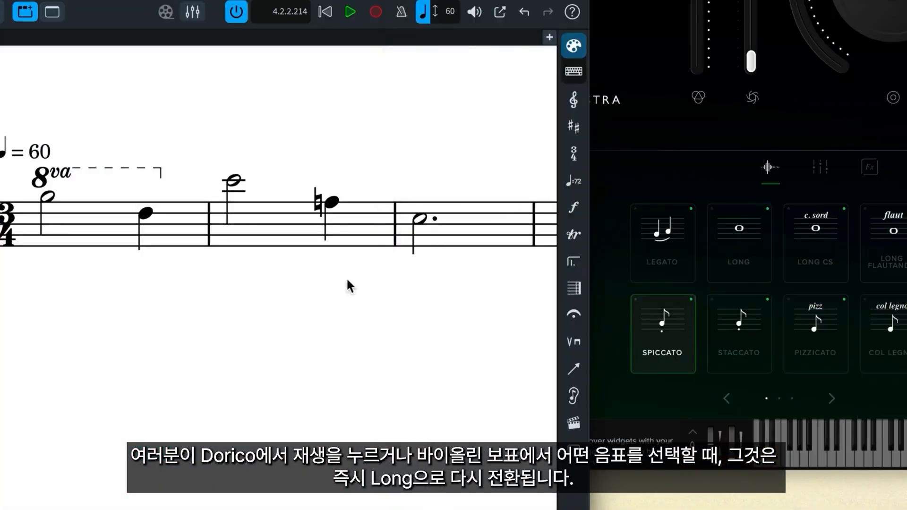
{"action": "left_click", "coordinate": [419, 220]}
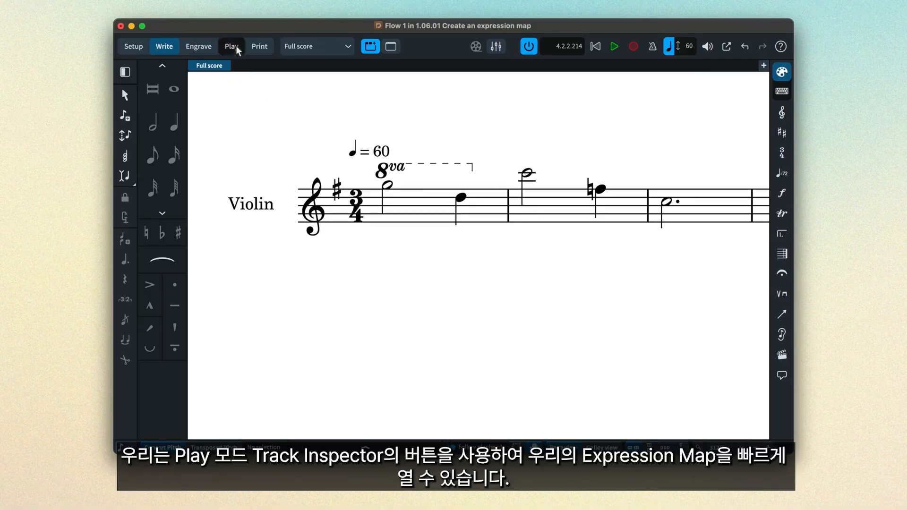
Reopen the Violin track's expression map from Play mode and add a Pizzicato base switch
{"action": "left_click", "coordinate": [236, 46]}
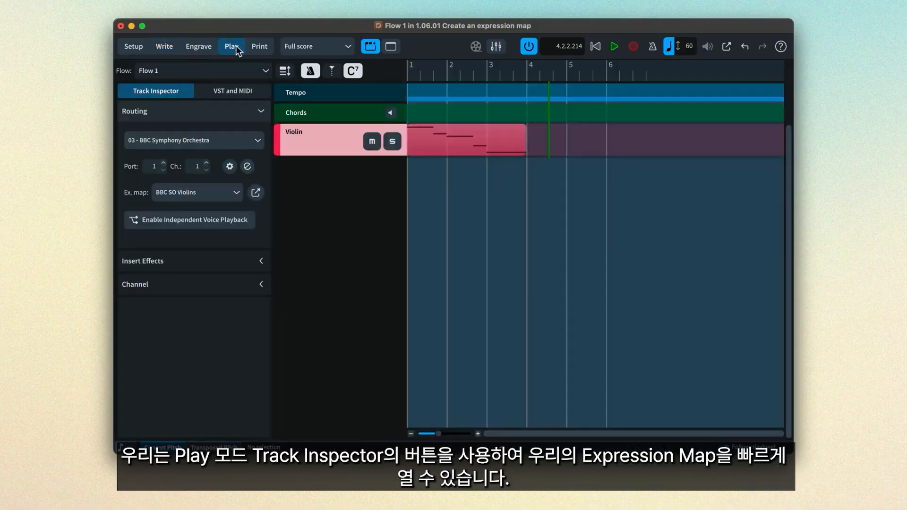
{"action": "left_click", "coordinate": [258, 197]}
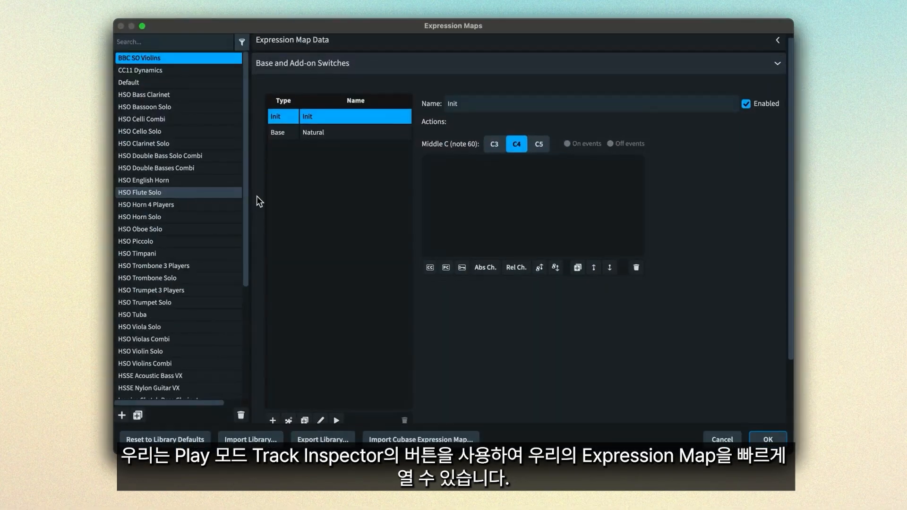
{"action": "scroll", "coordinate": [257, 197], "scroll_direction": "down", "scroll_amount": 1}
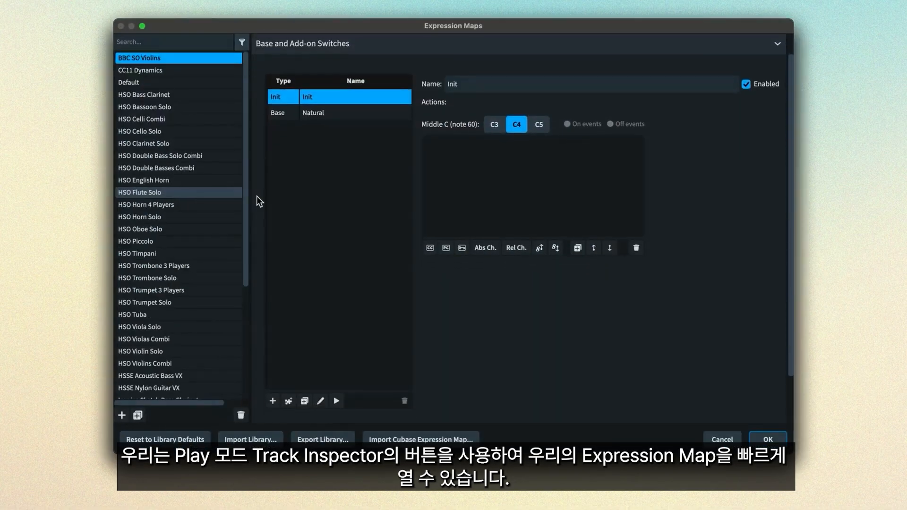
{"action": "left_click", "coordinate": [273, 402]}
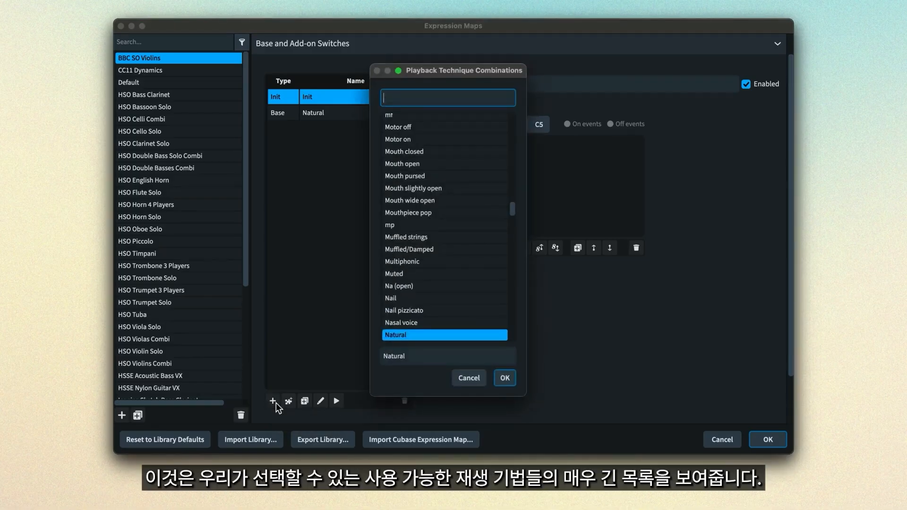
{"action": "type", "text": "pizz"}
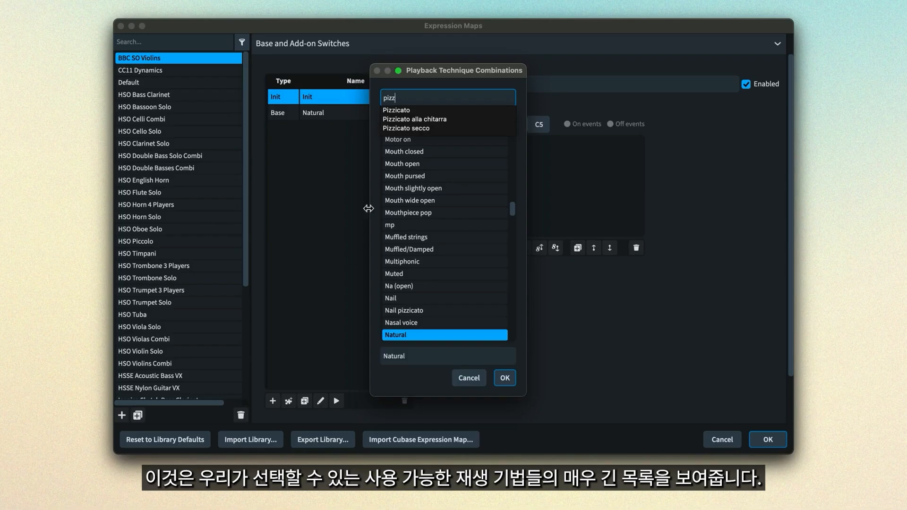
{"action": "left_click", "coordinate": [409, 111]}
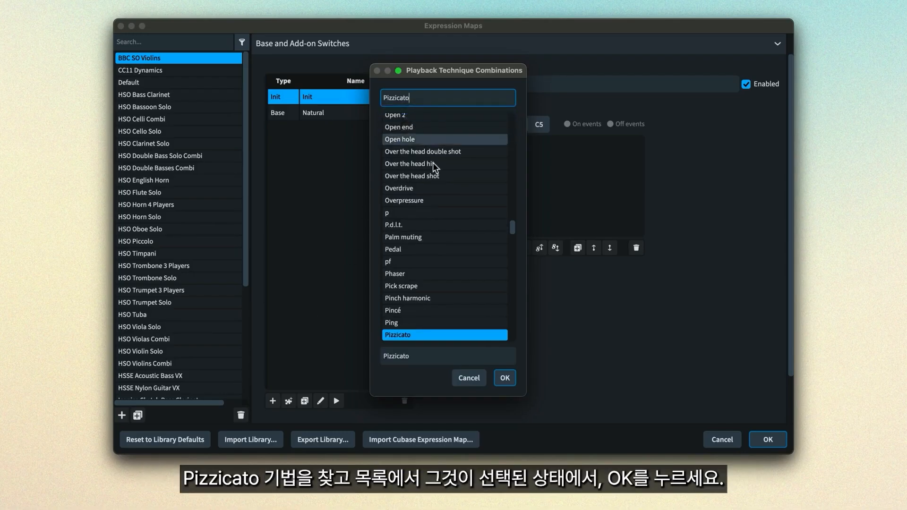
{"action": "left_click", "coordinate": [505, 378]}
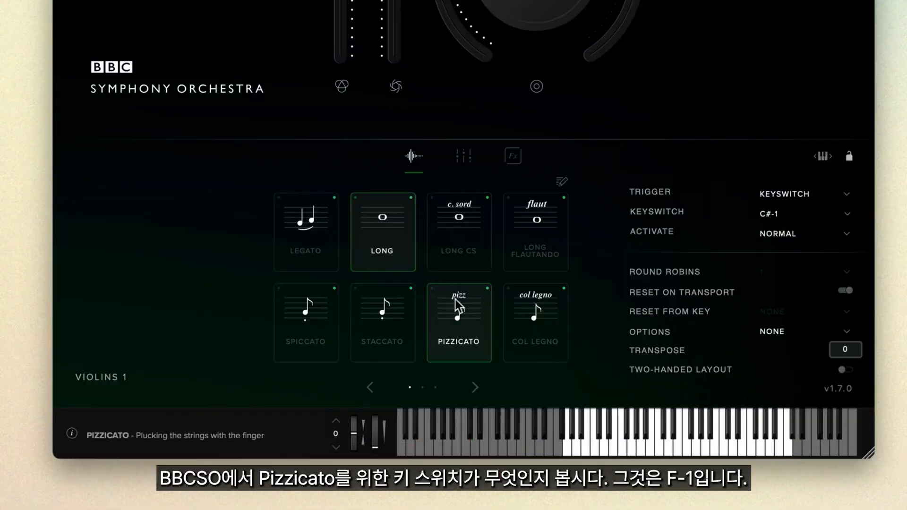
Check the Pizzicato keyswitch in the library and add a key switch action on F#-1 to the Pizzicato base switch
{"action": "left_click", "coordinate": [483, 355]}
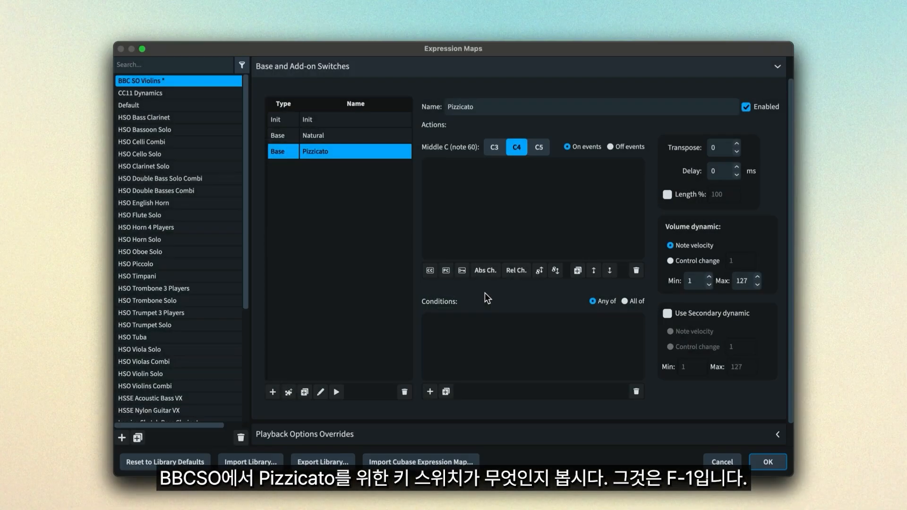
{"action": "left_click", "coordinate": [462, 270]}
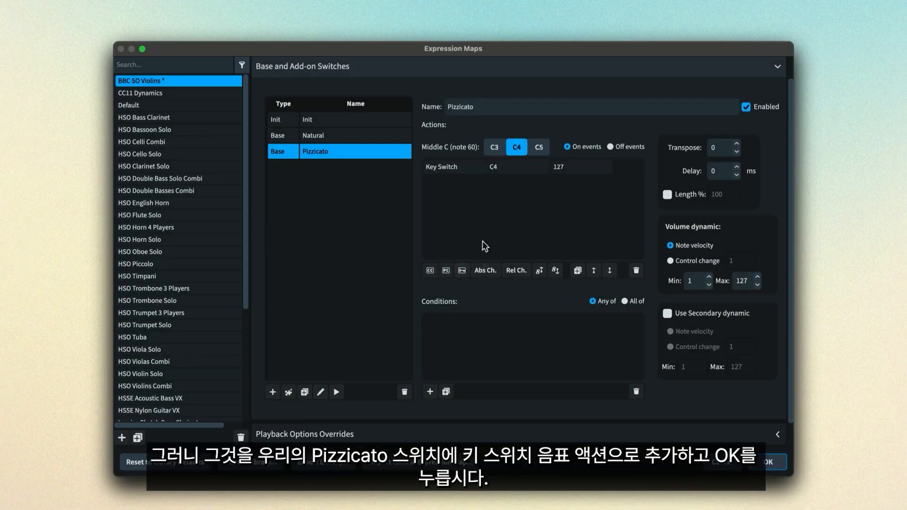
{"action": "left_click", "coordinate": [514, 169]}
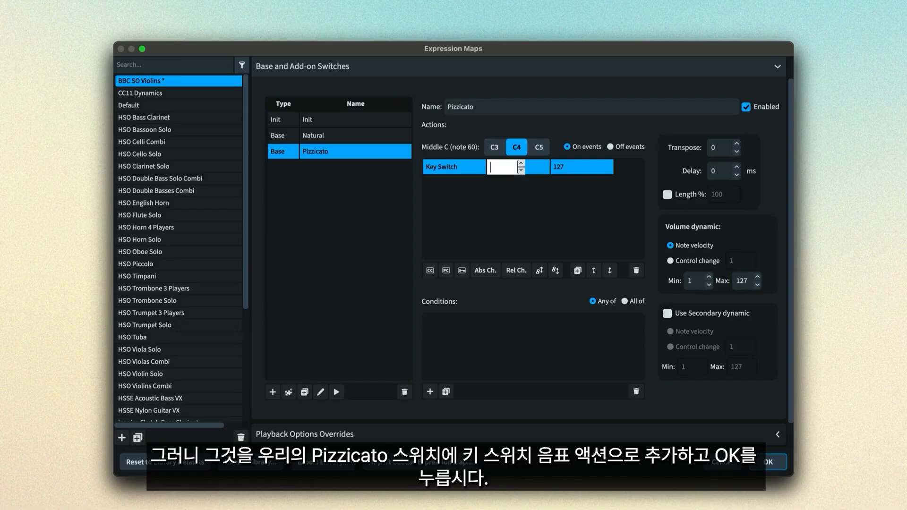
{"action": "type", "text": "F#-1"}
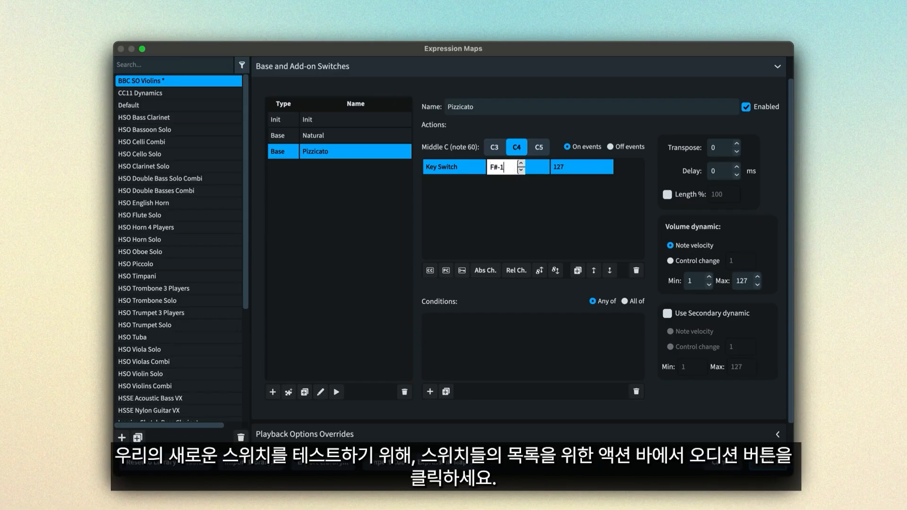
{"action": "key", "text": "Return"}
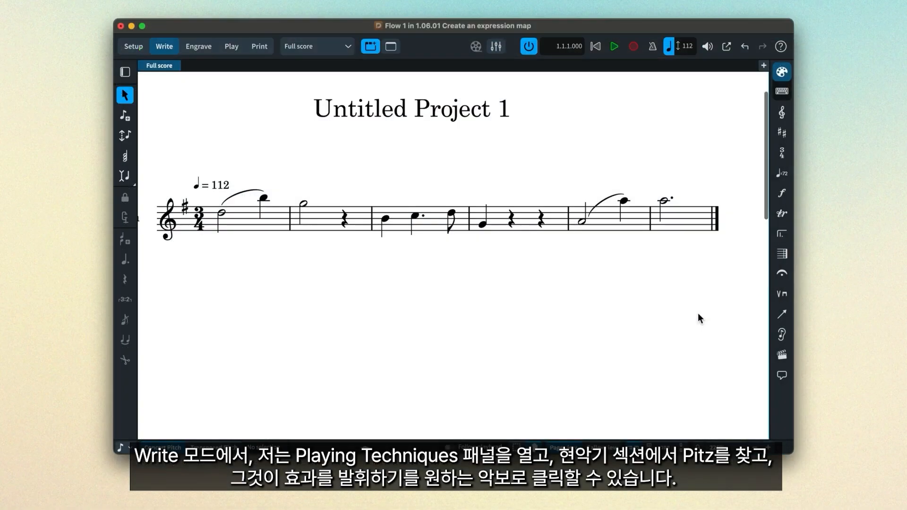
Add a pizz. string playing technique to the first note of the third bar
{"action": "left_click", "coordinate": [782, 293]}
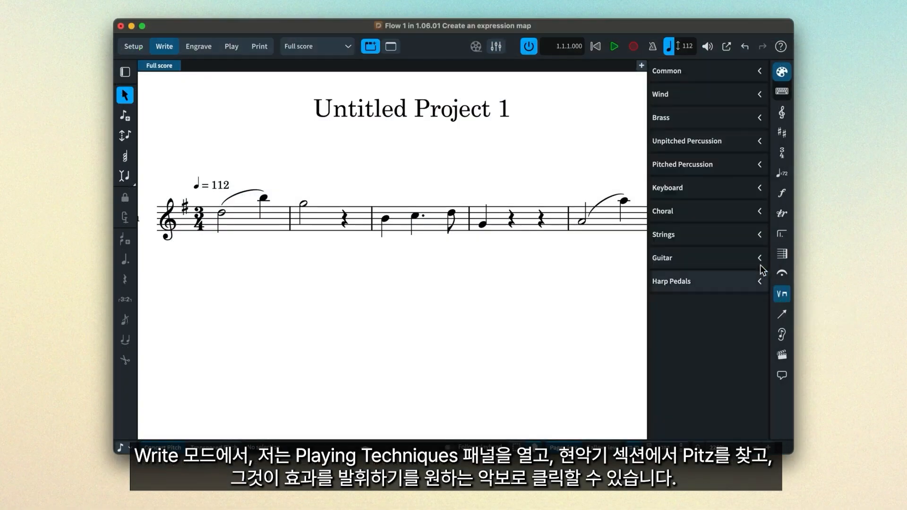
{"action": "left_click", "coordinate": [747, 237]}
{"action": "scroll", "coordinate": [744, 239], "scroll_direction": "down", "scroll_amount": 5}
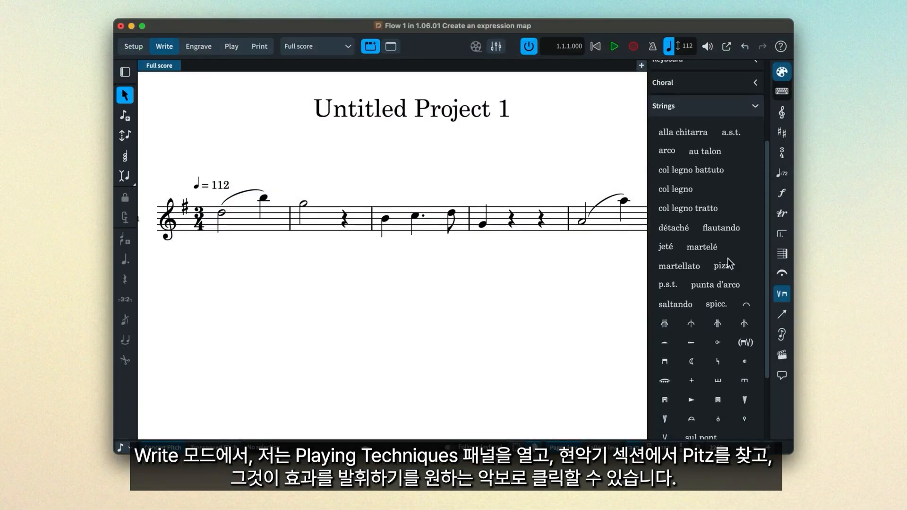
{"action": "left_click", "coordinate": [723, 267]}
{"action": "left_click", "coordinate": [386, 219]}
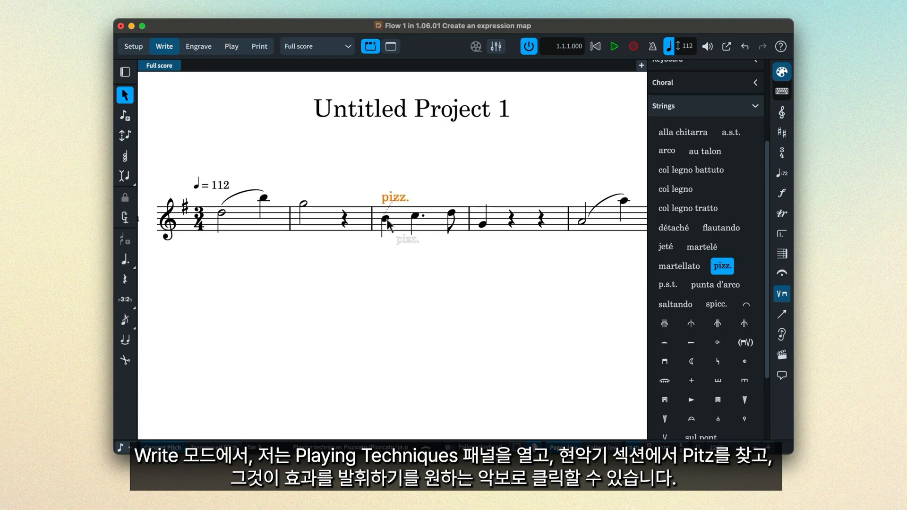
{"action": "key", "text": "Escape"}
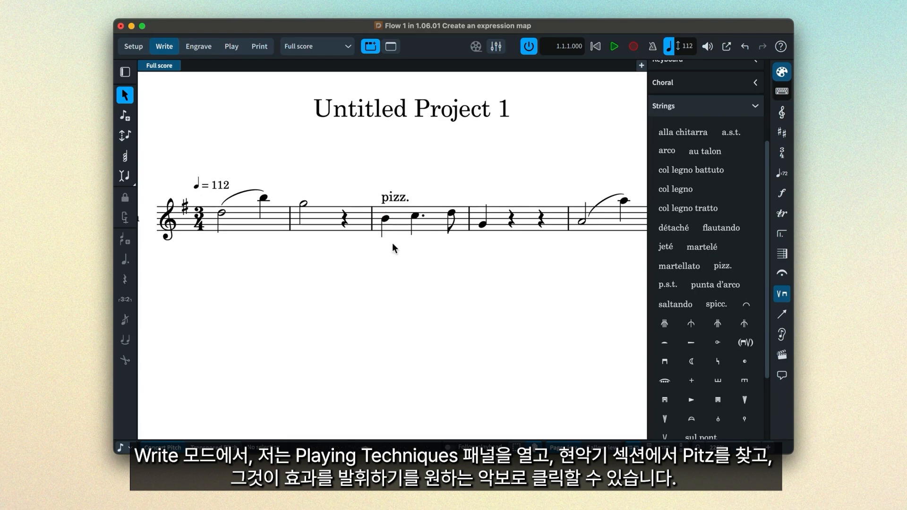
Play the score from the start through the pizz. passage, hiding the playing techniques, and stop in the fourth bar
{"action": "left_click", "coordinate": [620, 45]}
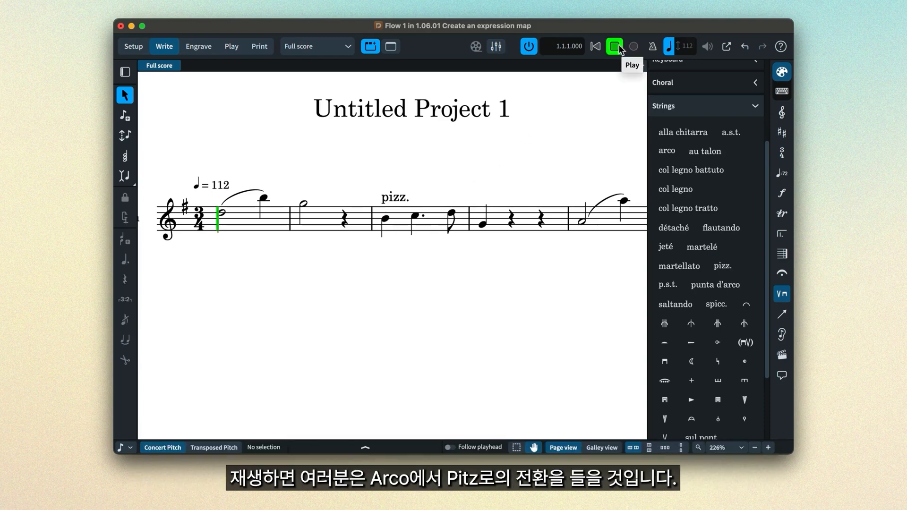
{"action": "left_click", "coordinate": [780, 295]}
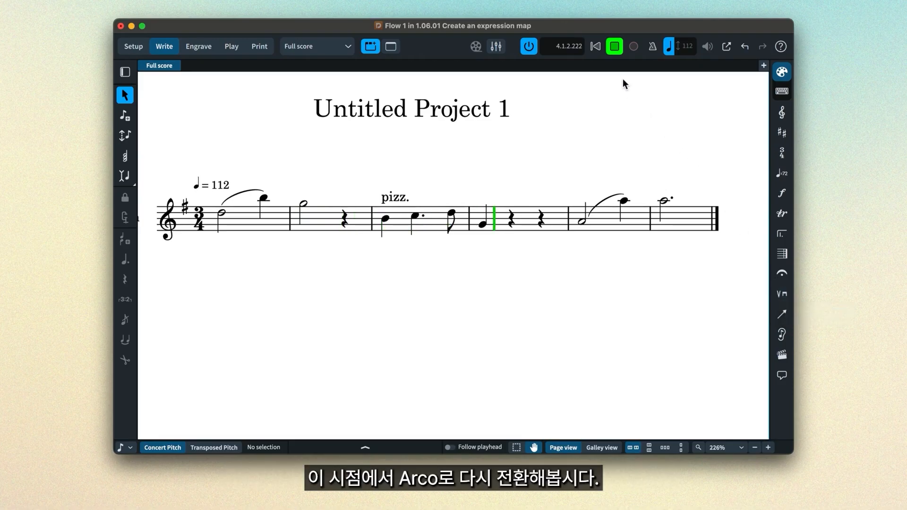
{"action": "left_click", "coordinate": [614, 46]}
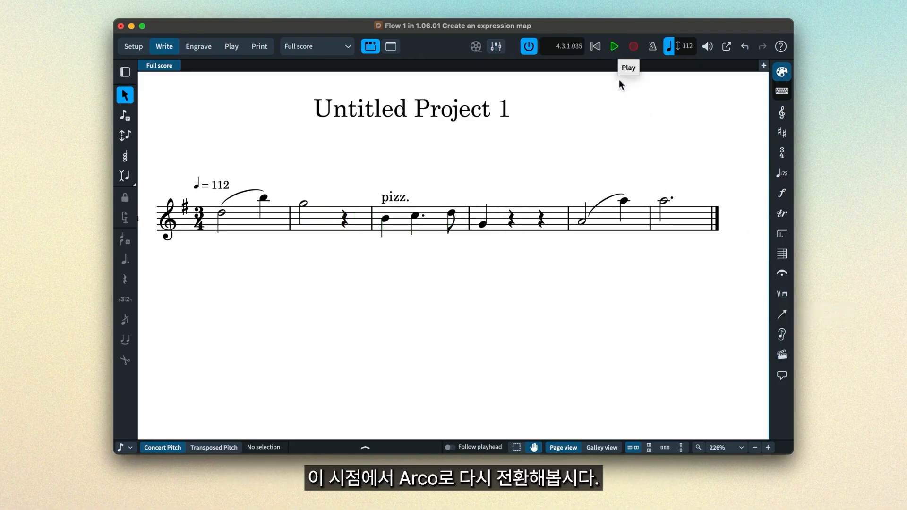
Add an arco playing technique to the half note in the fifth bar and play back from the pizz. marking
{"action": "left_click", "coordinate": [585, 225]}
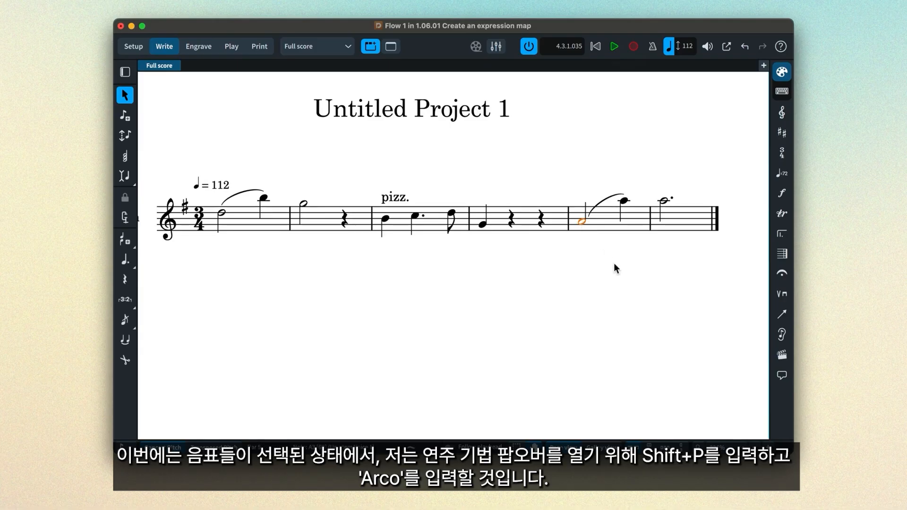
{"action": "key", "text": "shift+p"}
{"action": "type", "text": "arco"}
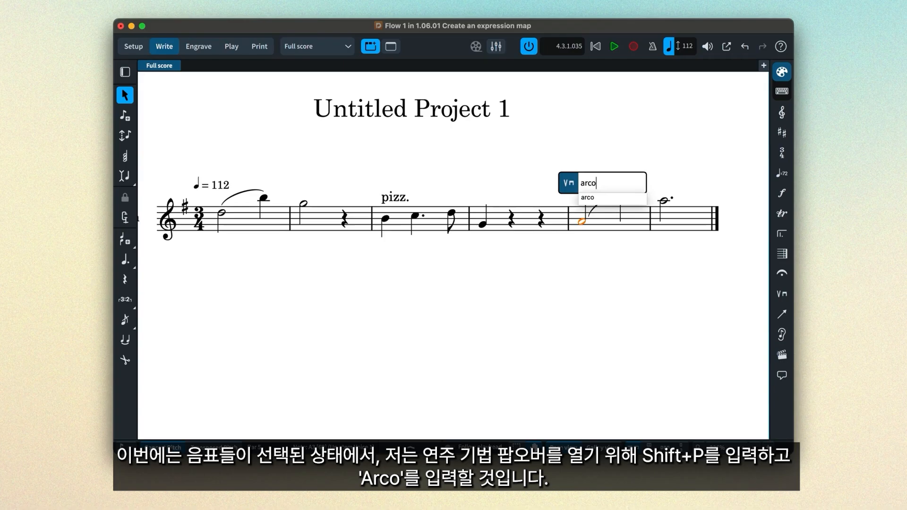
{"action": "key", "text": "Return"}
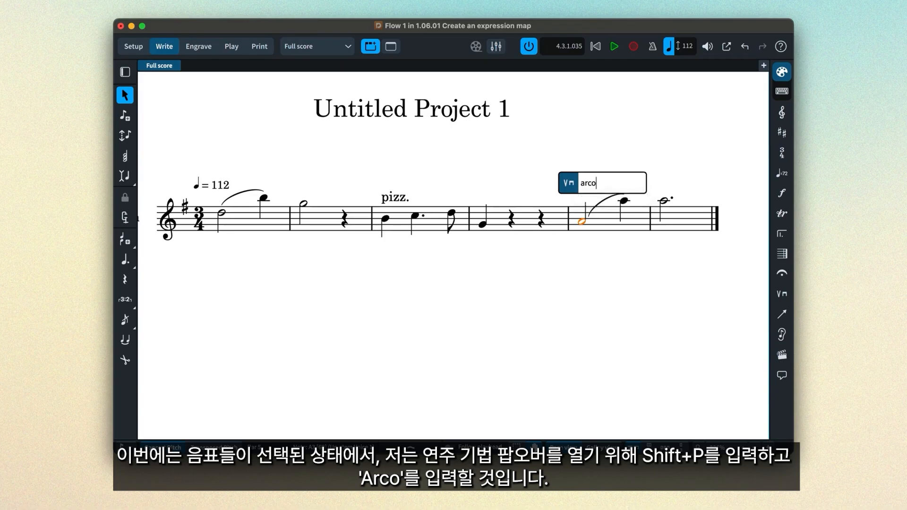
{"action": "key", "text": "Return"}
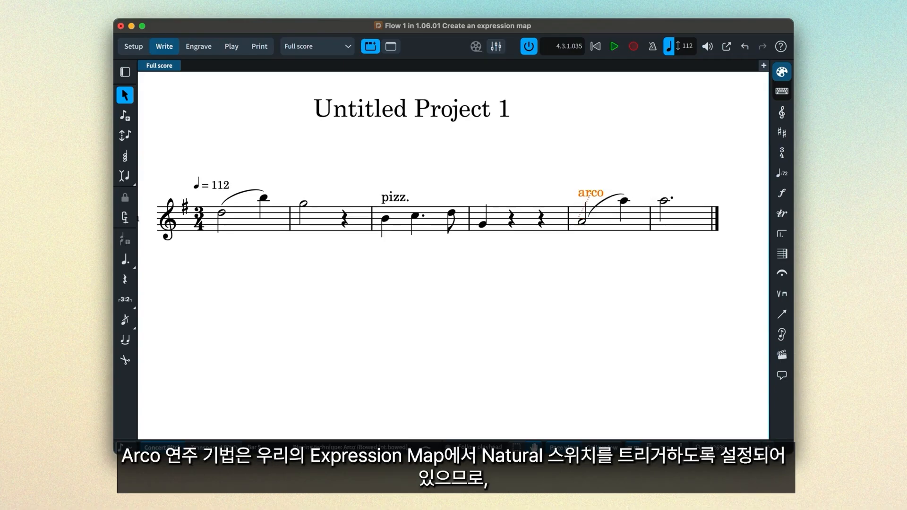
{"action": "left_click", "coordinate": [396, 201]}
{"action": "left_click", "coordinate": [611, 47]}
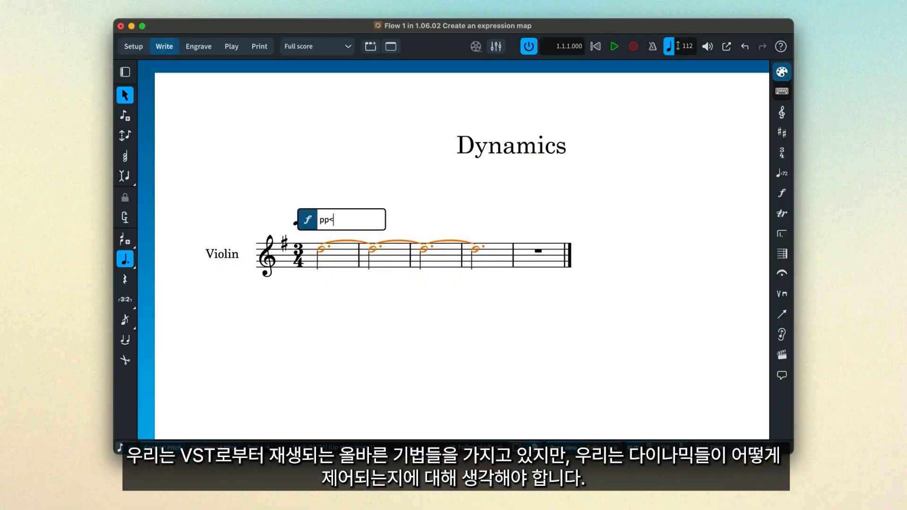
Add dynamics rising from pp to fff and falling to ppp on the sustained violin note and play it back
{"action": "type", "text": "fff>ppp"}
{"action": "key", "text": "Return"}
{"action": "key", "text": "space"}
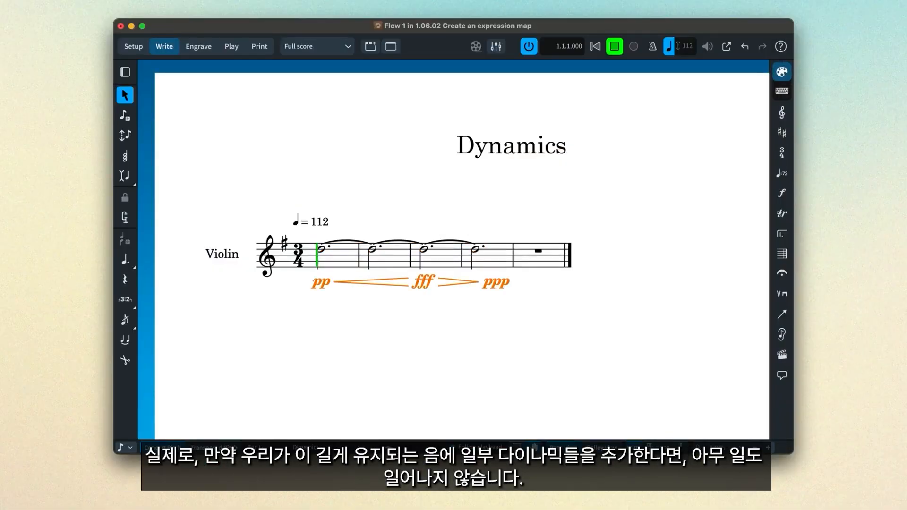